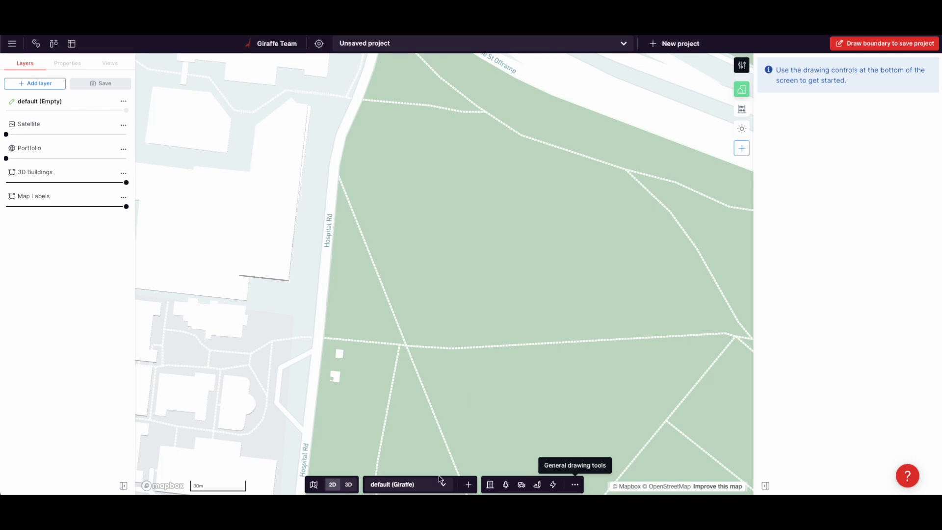
Step: Switch to Rhino, shift its window beside the map, and narrow the side panels around the Top viewport
{"action": "key", "text": "super+Tab"}
{"action": "scroll", "coordinate": [480, 241], "scroll_direction": "down", "scroll_amount": 8}
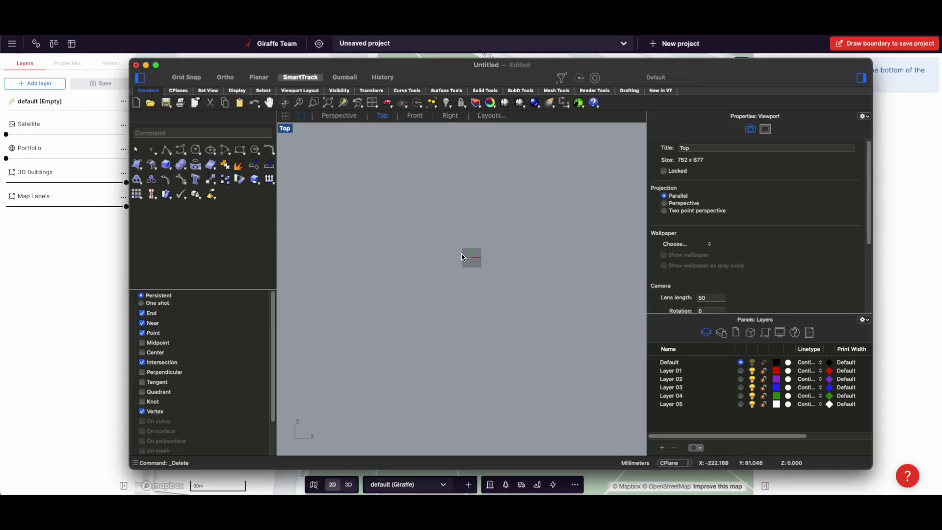
{"action": "scroll", "coordinate": [431, 257], "scroll_direction": "up", "scroll_amount": 7}
{"action": "left_click_drag", "start_coordinate": [134, 68], "coordinate": [347, 59]}
{"action": "left_click_drag", "start_coordinate": [651, 148], "coordinate": [744, 148]}
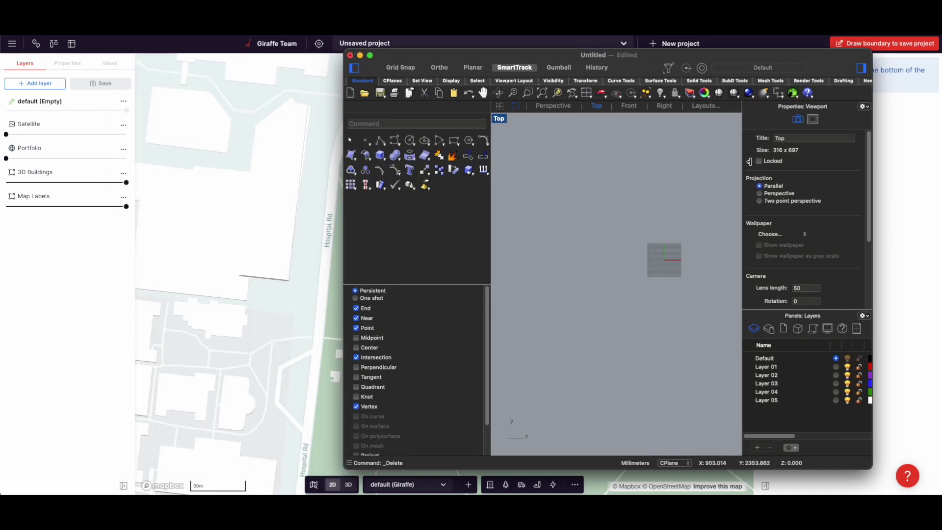
{"action": "left_click_drag", "start_coordinate": [491, 199], "coordinate": [437, 198]}
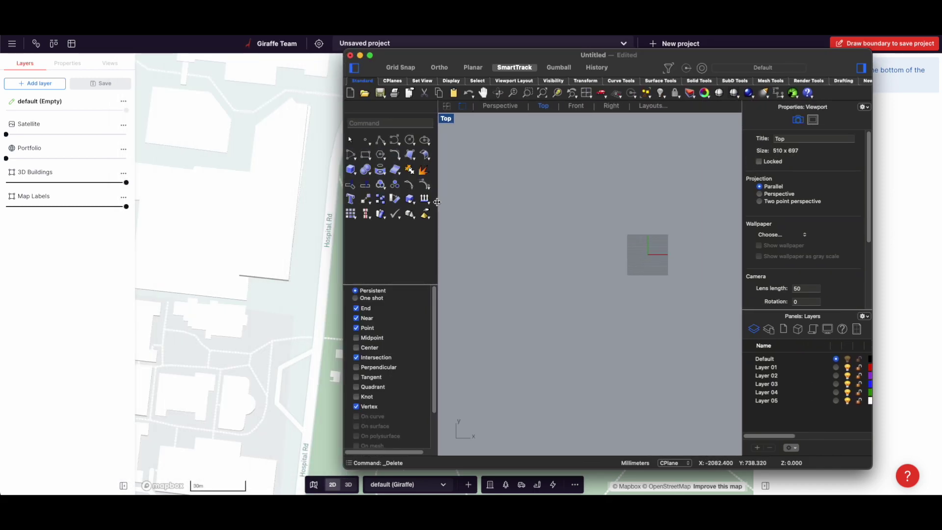
{"action": "scroll", "coordinate": [668, 263], "scroll_direction": "up", "scroll_amount": 3}
{"action": "scroll", "coordinate": [637, 242], "scroll_direction": "up", "scroll_amount": 3}
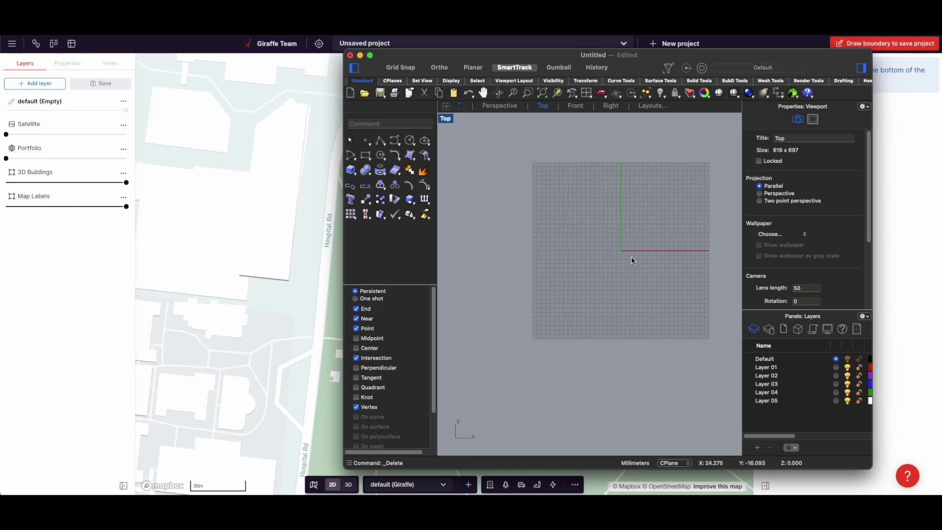
{"action": "right_click_drag", "start_coordinate": [631, 260], "coordinate": [606, 277]}
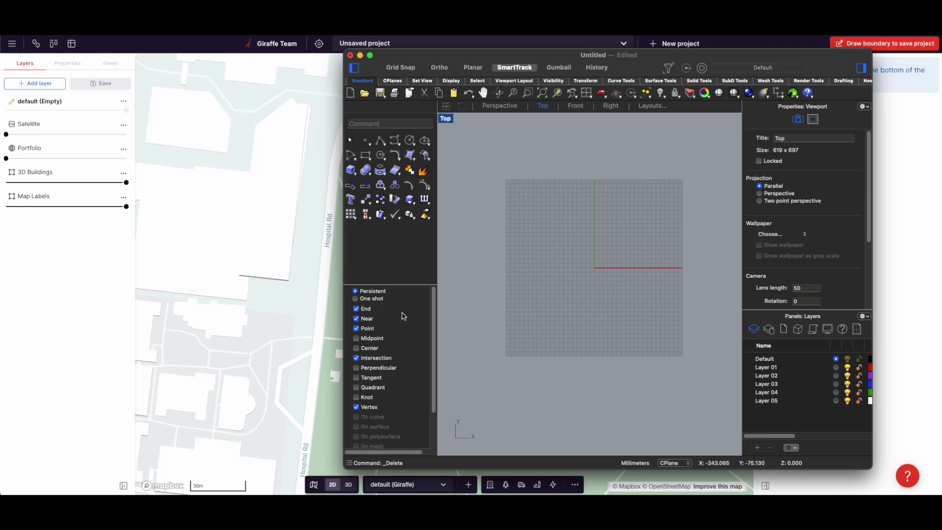
Step: Switch to Giraffe and examine the general drawing tools and the Sydney map at several zoom levels
{"action": "left_click", "coordinate": [326, 324]}
{"action": "left_click_drag", "start_coordinate": [431, 252], "coordinate": [425, 286]}
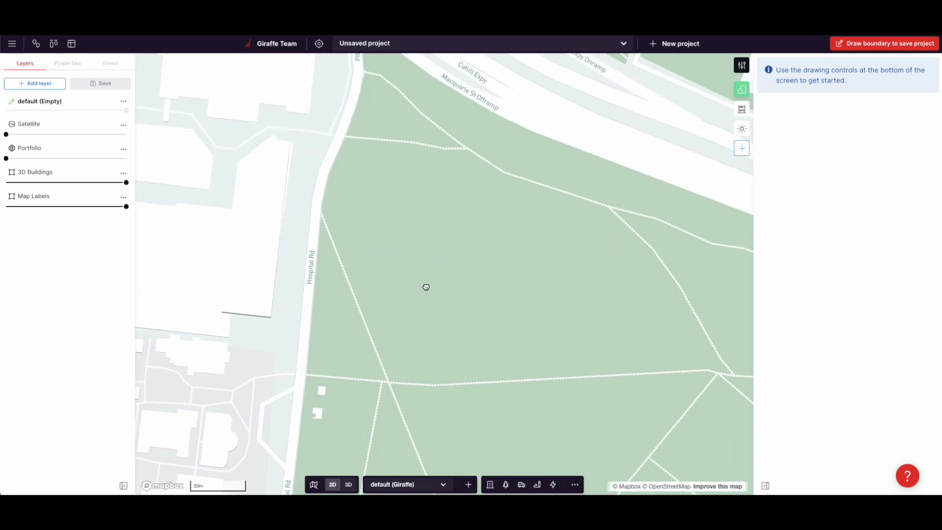
{"action": "left_click", "coordinate": [575, 485]}
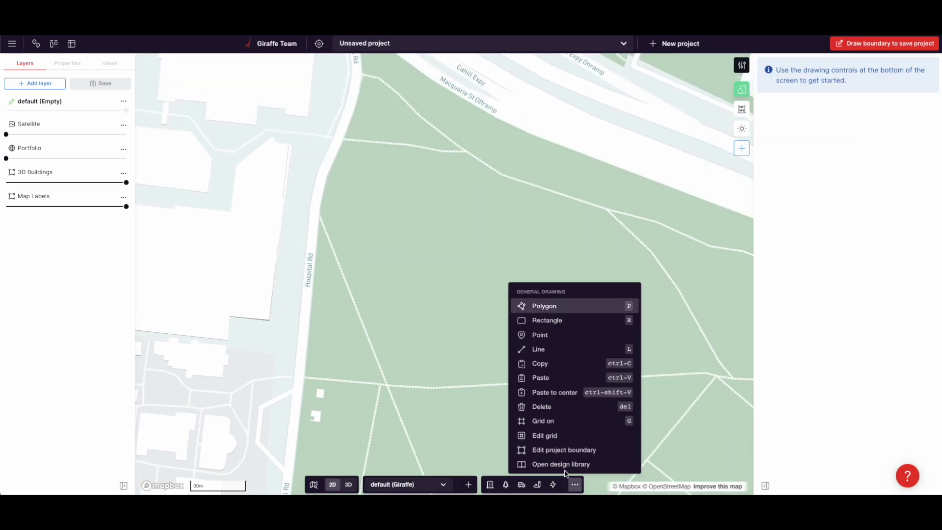
{"action": "left_click", "coordinate": [575, 485]}
{"action": "scroll", "coordinate": [407, 301], "scroll_direction": "down", "scroll_amount": 6}
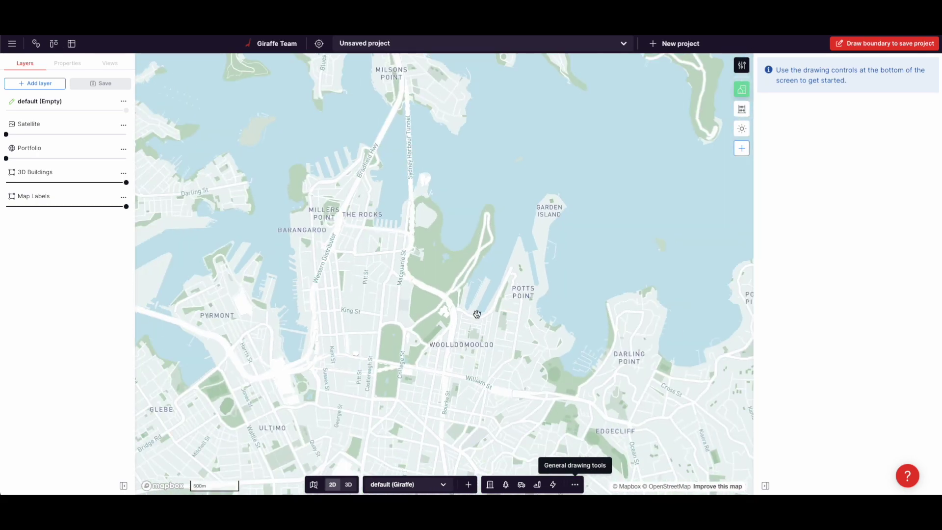
{"action": "scroll", "coordinate": [476, 314], "scroll_direction": "down", "scroll_amount": 4}
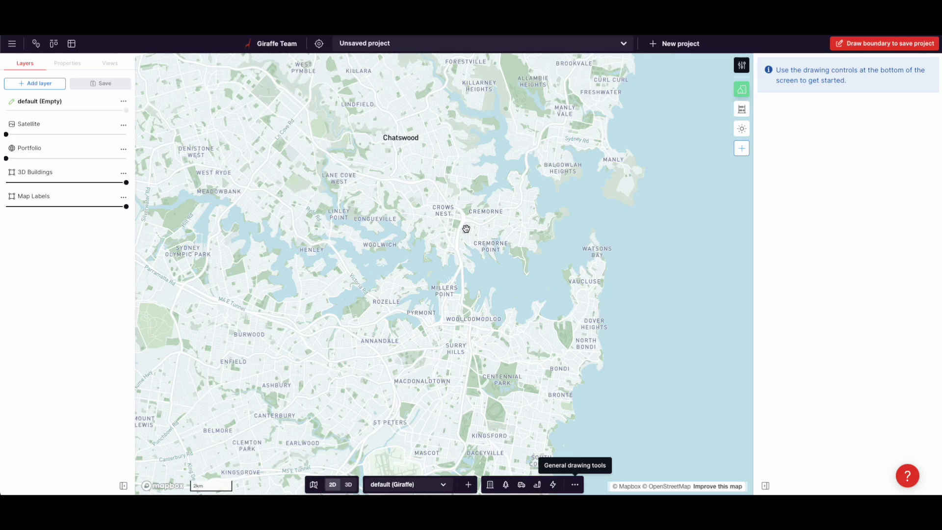
{"action": "scroll", "coordinate": [461, 328], "scroll_direction": "up", "scroll_amount": 8}
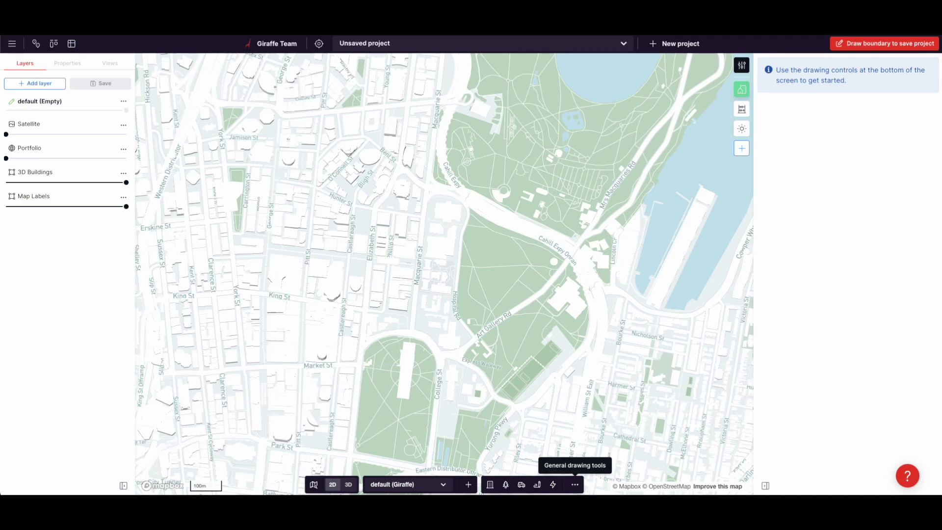
Step: Switch to Rhino and examine the Top viewport's grid and origin at several zoom levels
{"action": "key", "text": "super+Tab"}
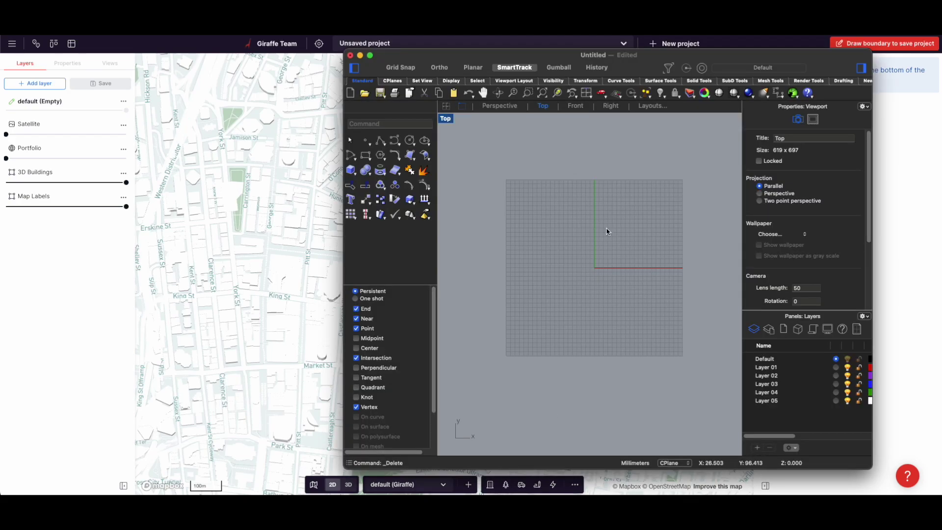
{"action": "scroll", "coordinate": [672, 237], "scroll_direction": "down", "scroll_amount": 5}
{"action": "left_click_drag", "start_coordinate": [628, 256], "coordinate": [548, 277]}
{"action": "scroll", "coordinate": [549, 277], "scroll_direction": "down", "scroll_amount": 2}
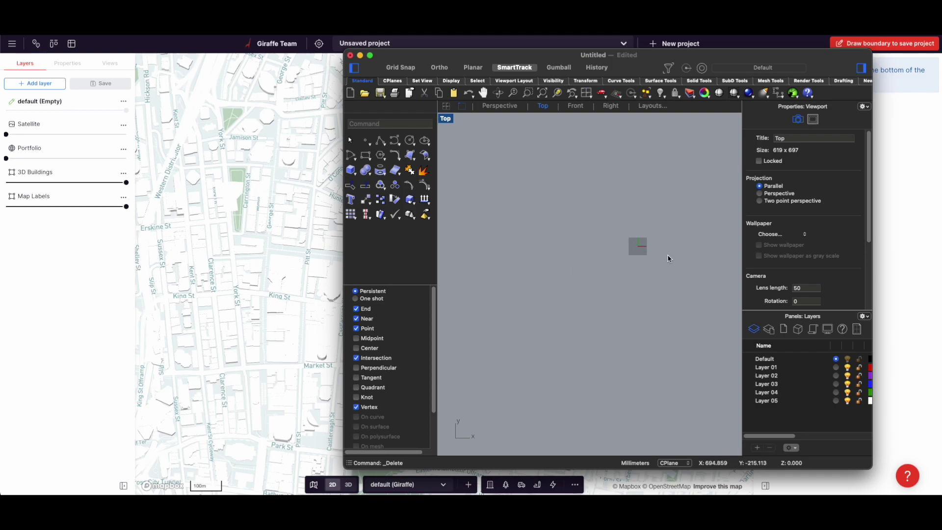
{"action": "right_click_drag", "start_coordinate": [667, 256], "coordinate": [620, 277]}
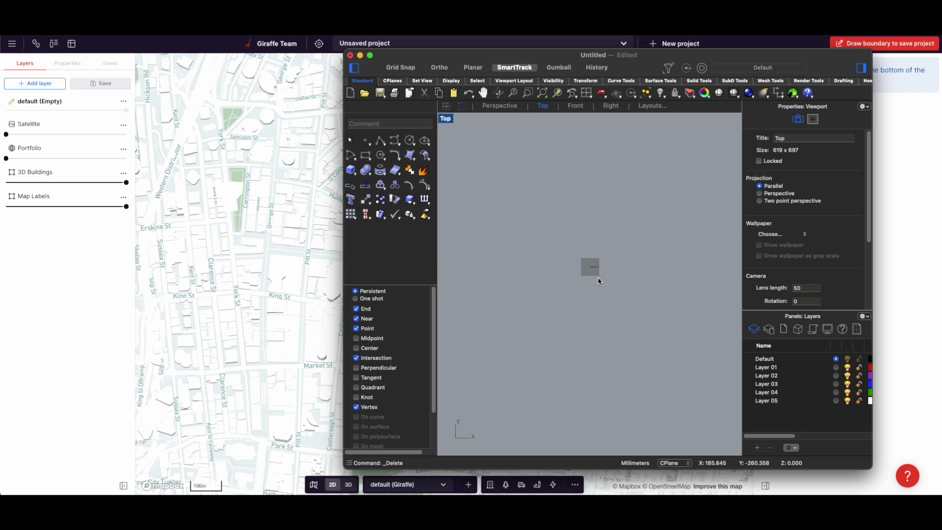
{"action": "scroll", "coordinate": [596, 277], "scroll_direction": "up", "scroll_amount": 3}
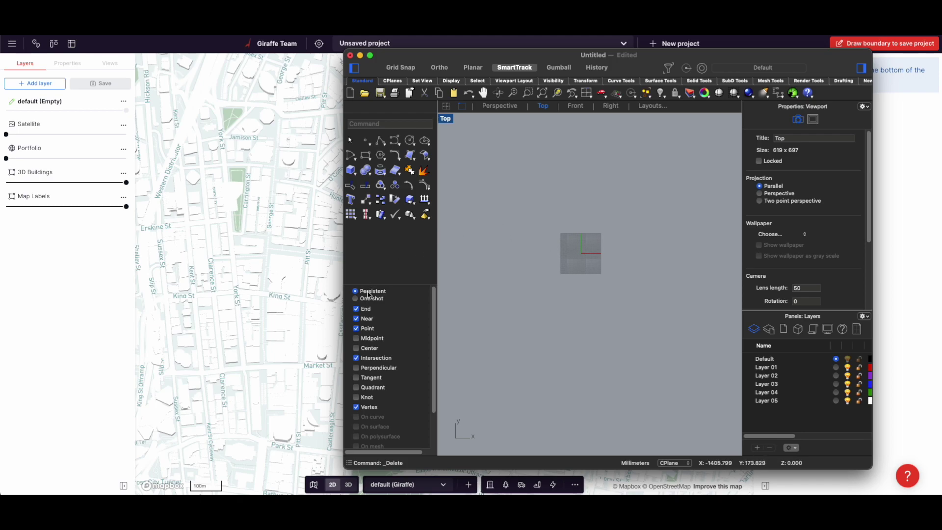
Step: Return to Giraffe and review the park beside Hospital Rd and the list of general drawing commands
{"action": "left_click", "coordinate": [290, 303]}
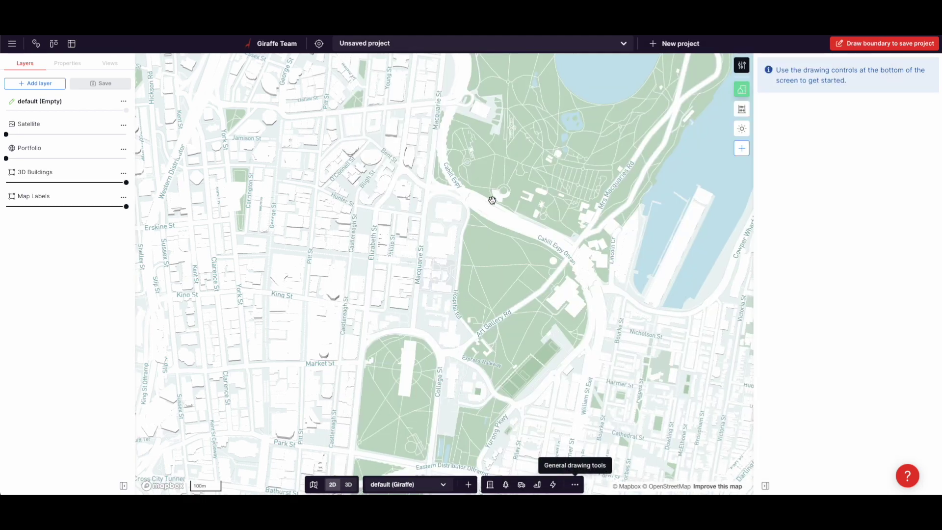
{"action": "scroll", "coordinate": [492, 200], "scroll_direction": "down", "scroll_amount": 1}
{"action": "scroll", "coordinate": [477, 249], "scroll_direction": "up", "scroll_amount": 5}
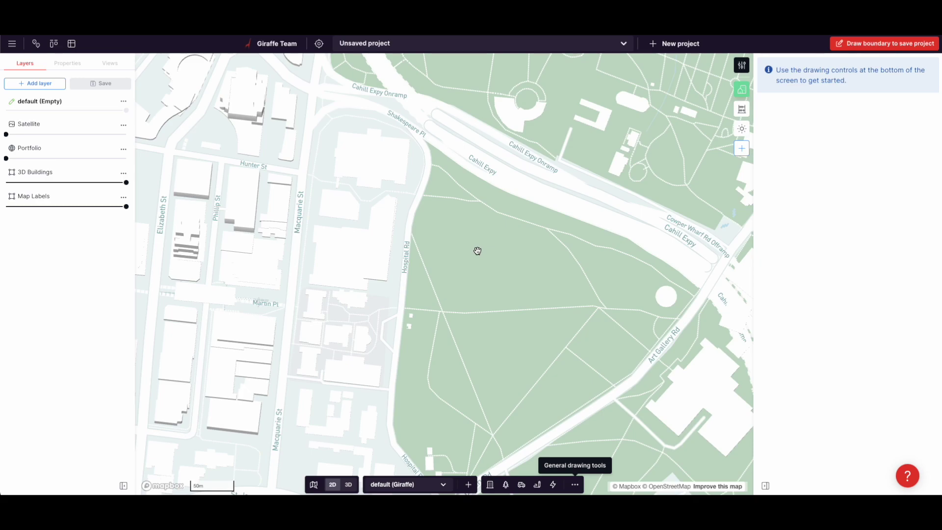
{"action": "scroll", "coordinate": [465, 272], "scroll_direction": "up", "scroll_amount": 3}
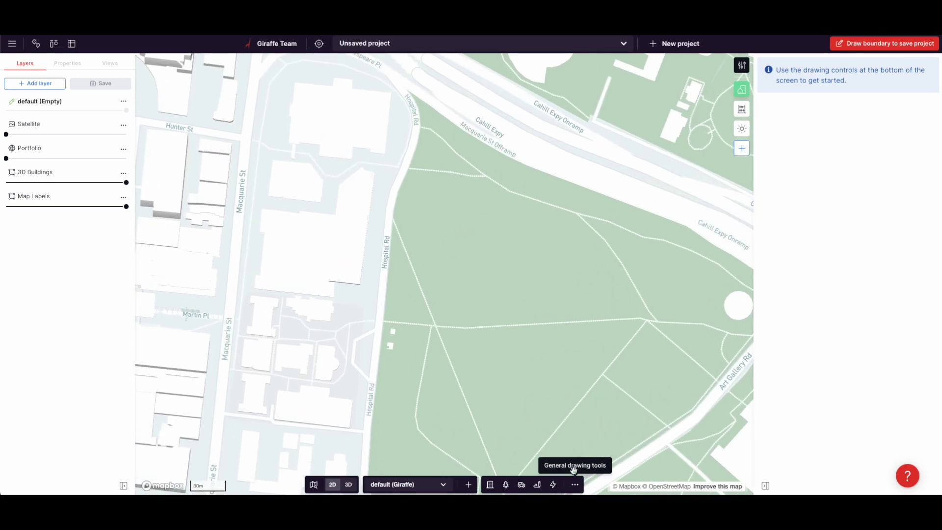
{"action": "left_click", "coordinate": [574, 485]}
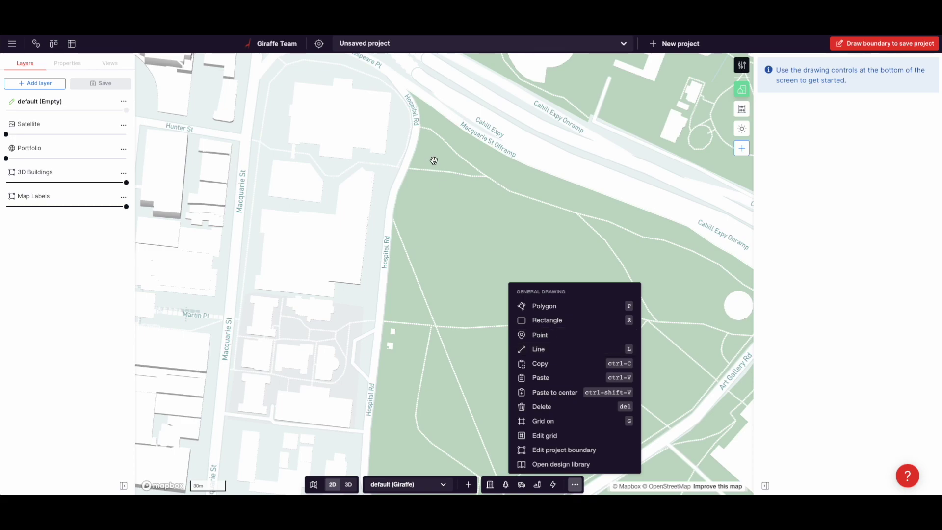
{"action": "left_click", "coordinate": [456, 248]}
Step: Switch to Rhino and draw an open zigzag polyline beside the grid in the Top viewport
{"action": "key", "text": "super+Tab"}
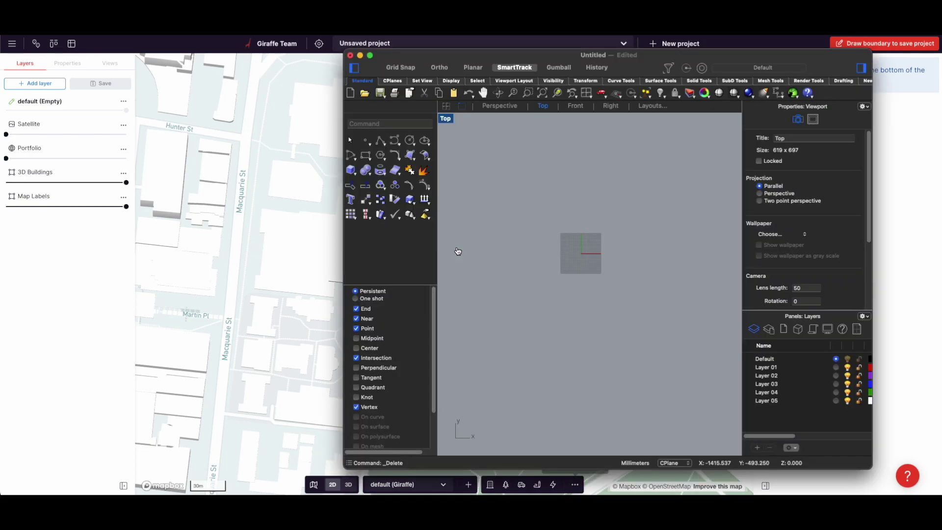
{"action": "left_click", "coordinate": [380, 141]}
{"action": "left_click", "coordinate": [504, 176]}
{"action": "left_click", "coordinate": [492, 246]}
{"action": "left_click", "coordinate": [537, 223]}
{"action": "left_click", "coordinate": [523, 296]}
{"action": "key", "text": "Return"}
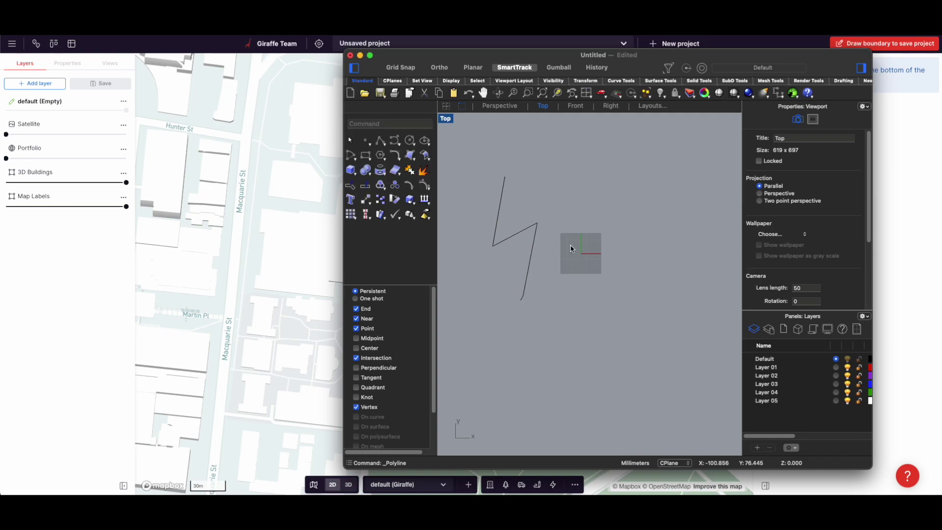
Step: Draw an upright rectangle that overlaps the grid's positive-X half using the Rectangle command
{"action": "type", "text": "rectangle"}
{"action": "key", "text": "Return"}
{"action": "left_click", "coordinate": [583, 190]}
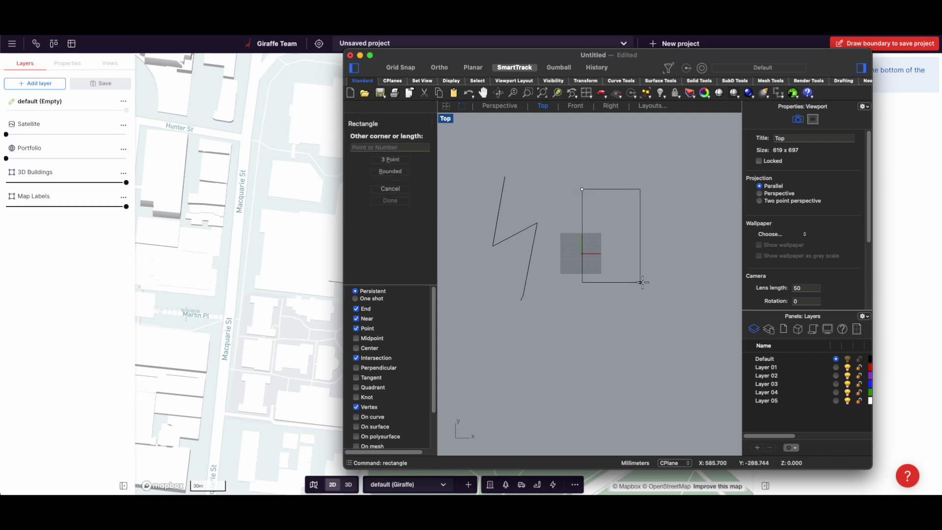
{"action": "left_click", "coordinate": [643, 283]}
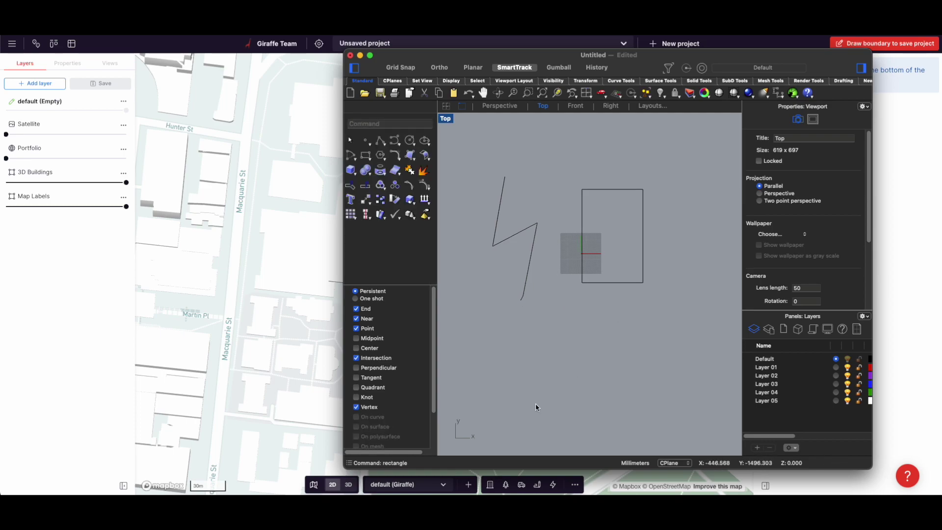
Step: Switch to Giraffe and try to draw a multi-segment zigzag line across the park
{"action": "left_click", "coordinate": [275, 267]}
{"action": "left_click_drag", "start_coordinate": [536, 311], "coordinate": [514, 300]}
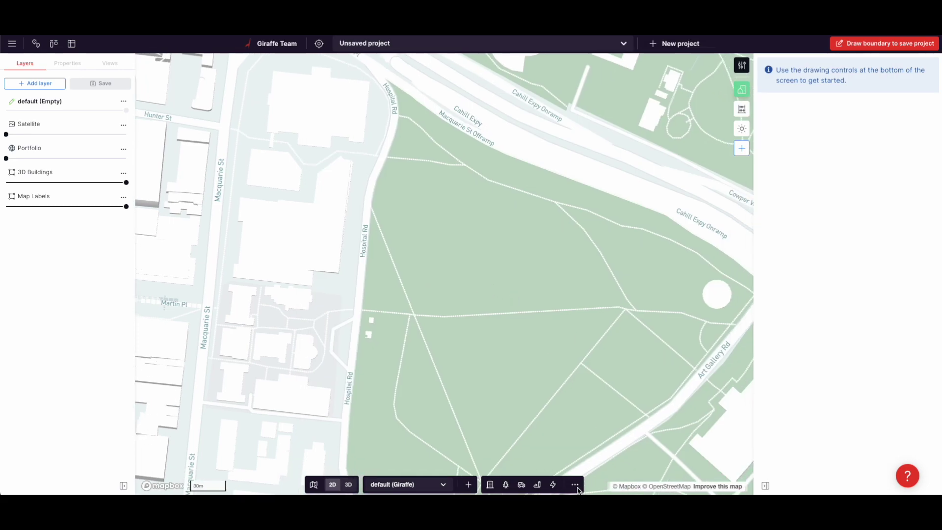
{"action": "left_click", "coordinate": [575, 485]}
{"action": "left_click", "coordinate": [555, 347]}
{"action": "left_click", "coordinate": [490, 267]}
{"action": "left_click", "coordinate": [441, 312]}
{"action": "left_click", "coordinate": [530, 310]}
{"action": "left_click", "coordinate": [487, 383]}
{"action": "left_click", "coordinate": [401, 386]}
{"action": "double_click", "coordinate": [425, 347]}
Step: Delete the shape left in the park by the line attempt
{"action": "scroll", "coordinate": [425, 347], "scroll_direction": "up", "scroll_amount": 2}
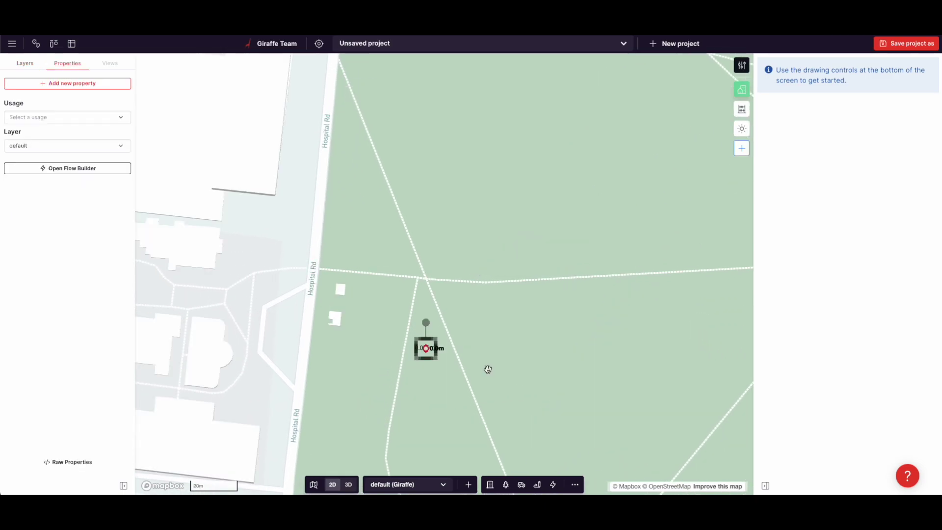
{"action": "scroll", "coordinate": [488, 370], "scroll_direction": "down", "scroll_amount": 1}
{"action": "key", "text": "Delete"}
{"action": "scroll", "coordinate": [490, 335], "scroll_direction": "down", "scroll_amount": 3}
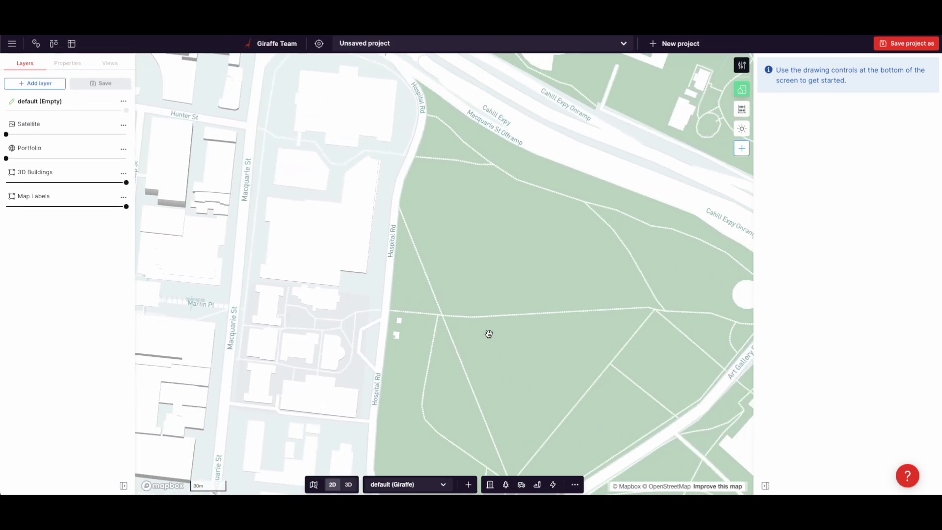
Step: Draw a rectangle about 55 m by 68 m in the park and delete it
{"action": "key", "text": "r"}
{"action": "left_click", "coordinate": [437, 244]}
{"action": "left_click", "coordinate": [437, 325]}
{"action": "left_click", "coordinate": [503, 330]}
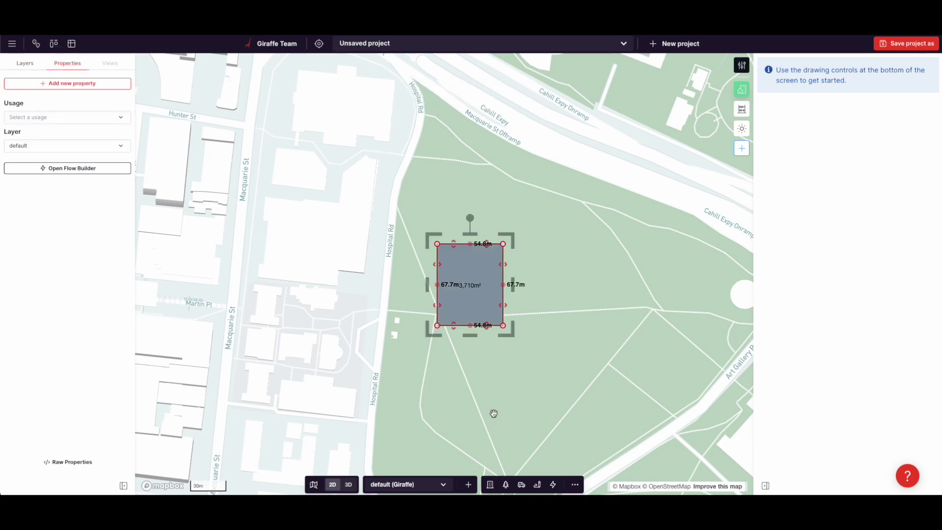
{"action": "scroll", "coordinate": [513, 377], "scroll_direction": "down", "scroll_amount": 2}
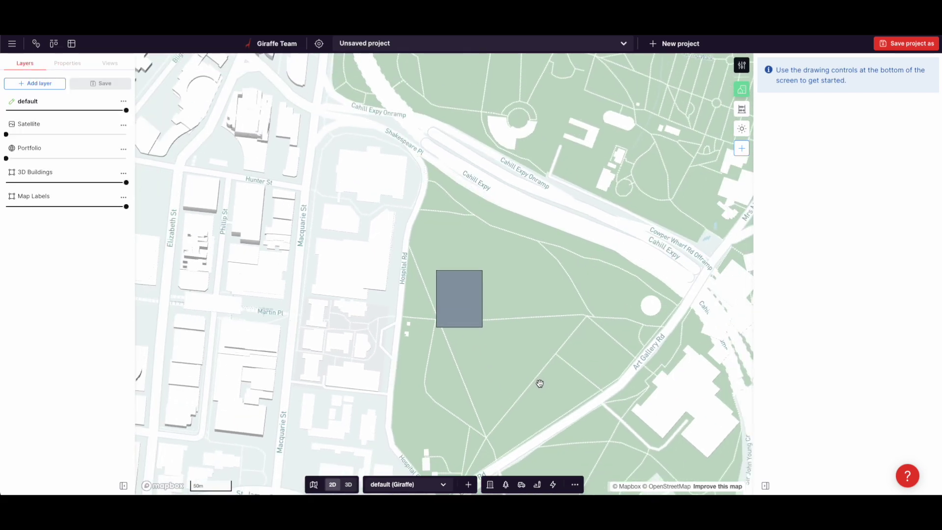
{"action": "left_click", "coordinate": [473, 310]}
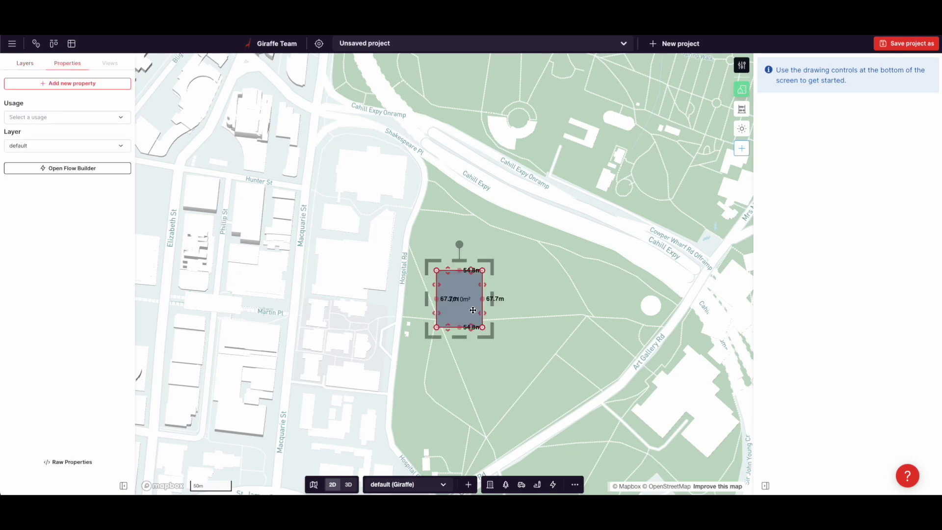
{"action": "key", "text": "Delete"}
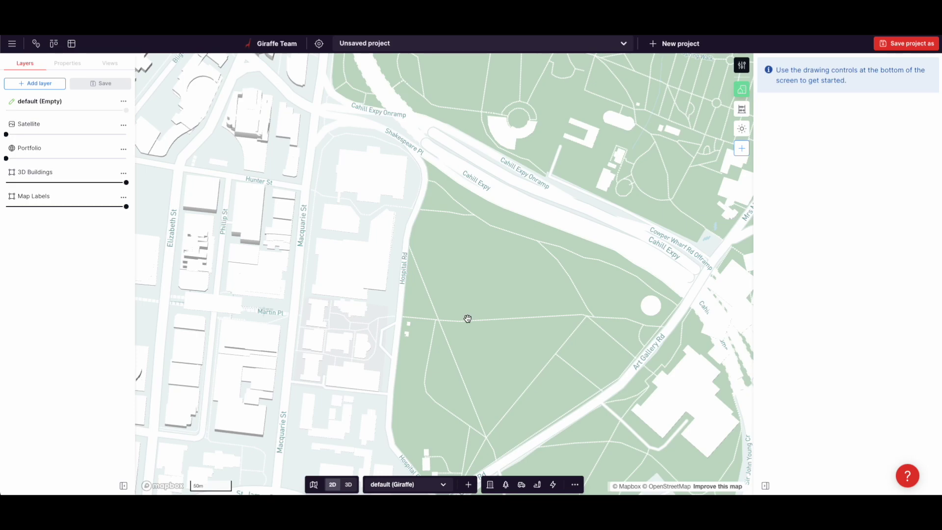
Step: Draw an elongated, rotated rectangle in the park, with its first edge about 39 m long
{"action": "key", "text": "r"}
{"action": "left_click", "coordinate": [442, 265]}
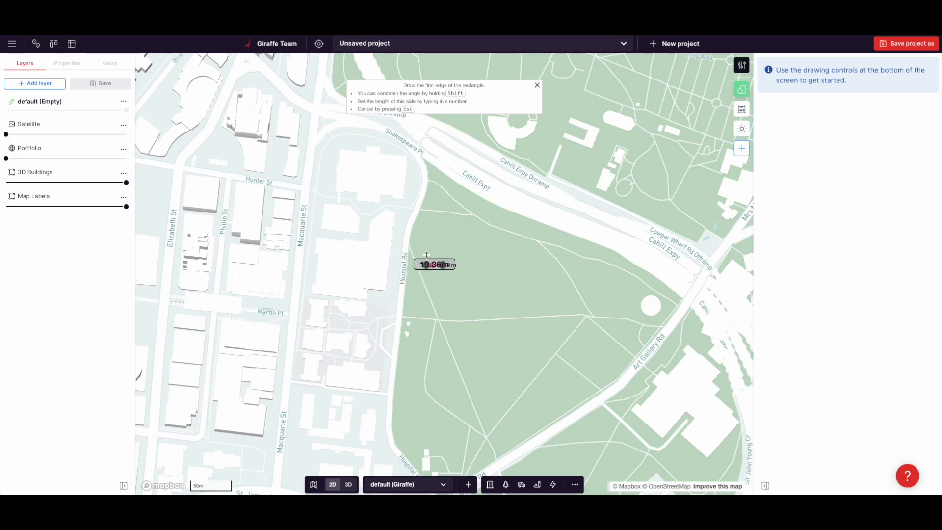
{"action": "left_click", "coordinate": [462, 239]}
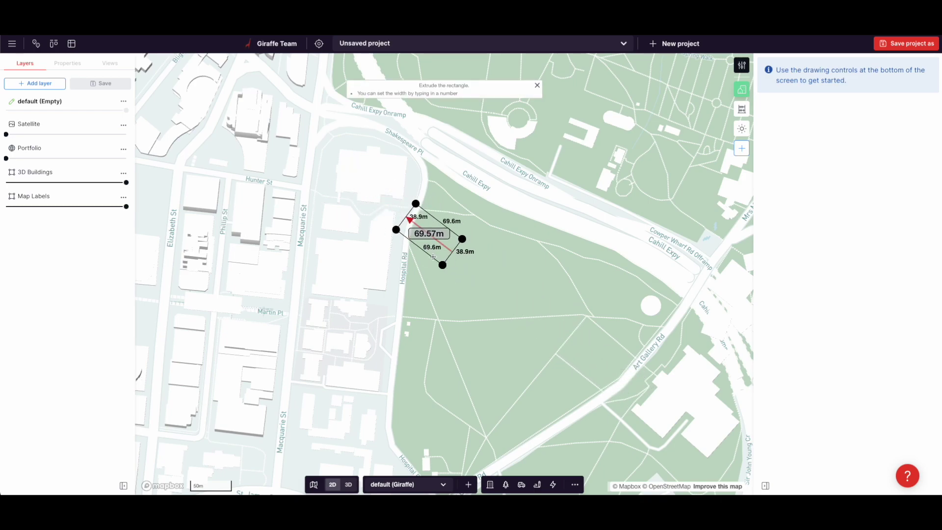
{"action": "left_click", "coordinate": [515, 298]}
{"action": "left_click", "coordinate": [548, 262]}
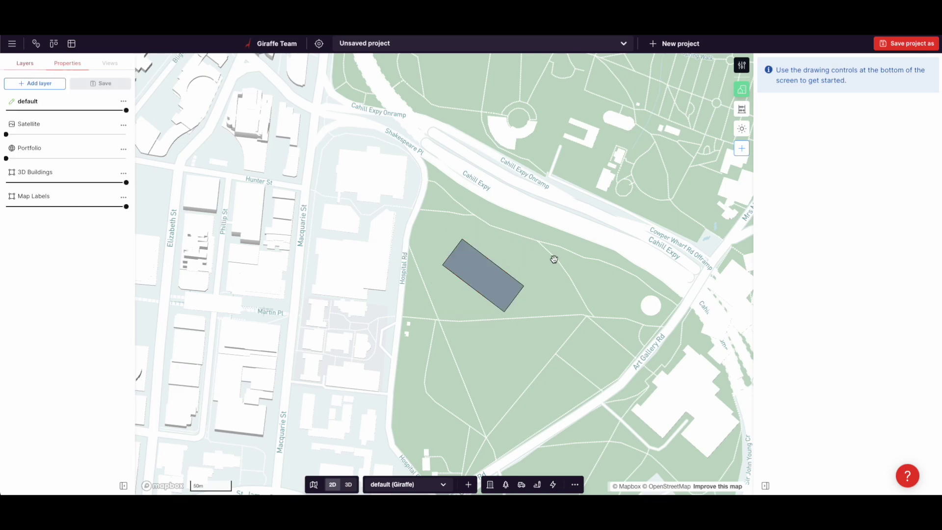
Step: Switch to Rhino and draw a larger, wider rectangle below the existing shapes in the Top viewport
{"action": "key", "text": "super+Tab"}
{"action": "type", "text": "rectangle"}
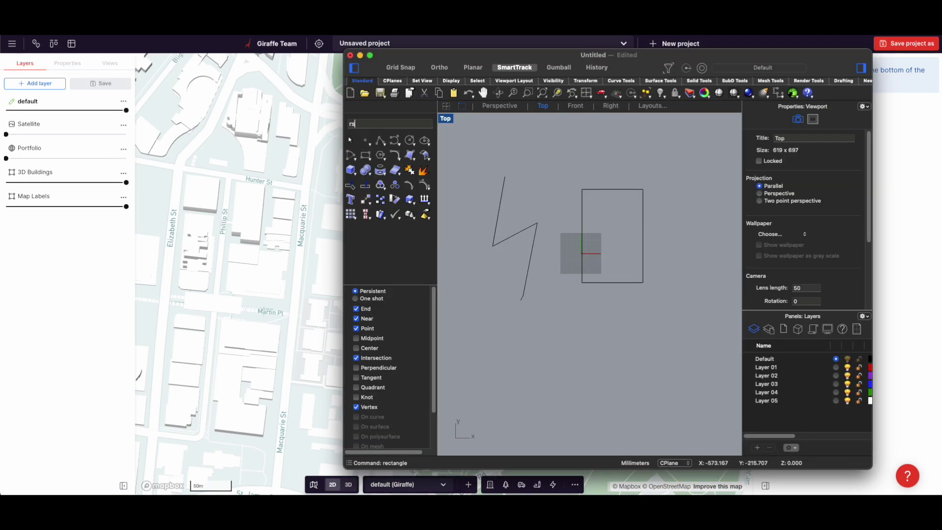
{"action": "key", "text": "Return"}
{"action": "left_click", "coordinate": [535, 320]}
{"action": "left_click", "coordinate": [658, 418]}
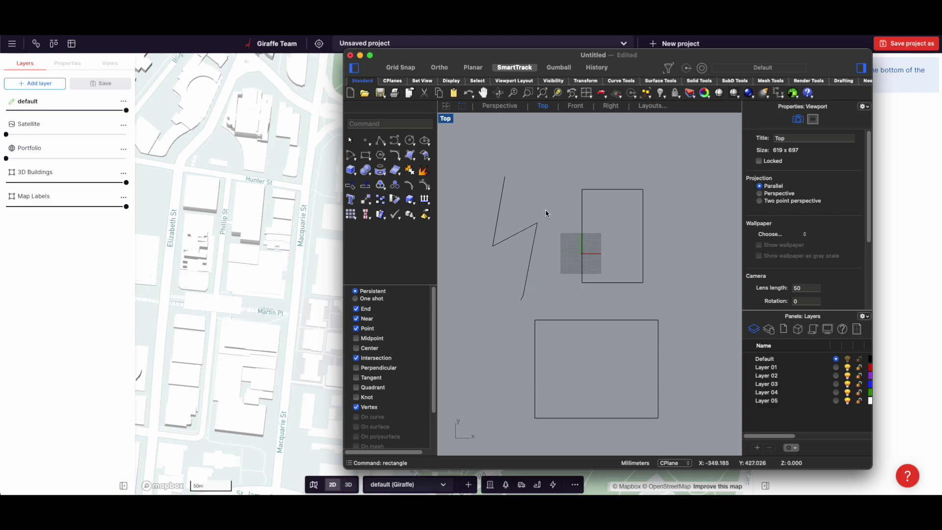
Step: Draw a rotated rectangle by three points in the Top viewport, overlapping the upper upright rectangle
{"action": "left_click", "coordinate": [377, 123]}
{"action": "type", "text": "Rectangle"}
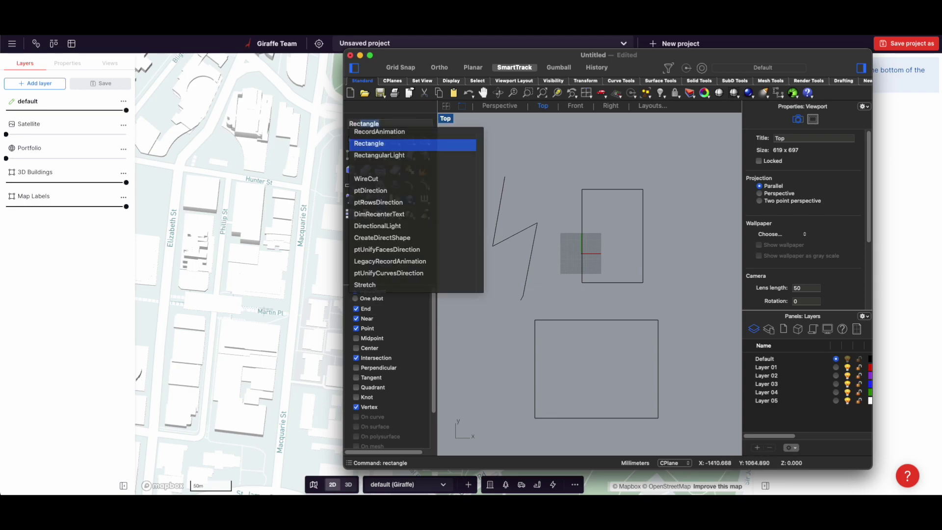
{"action": "left_click", "coordinate": [377, 143]}
{"action": "left_click", "coordinate": [390, 159]}
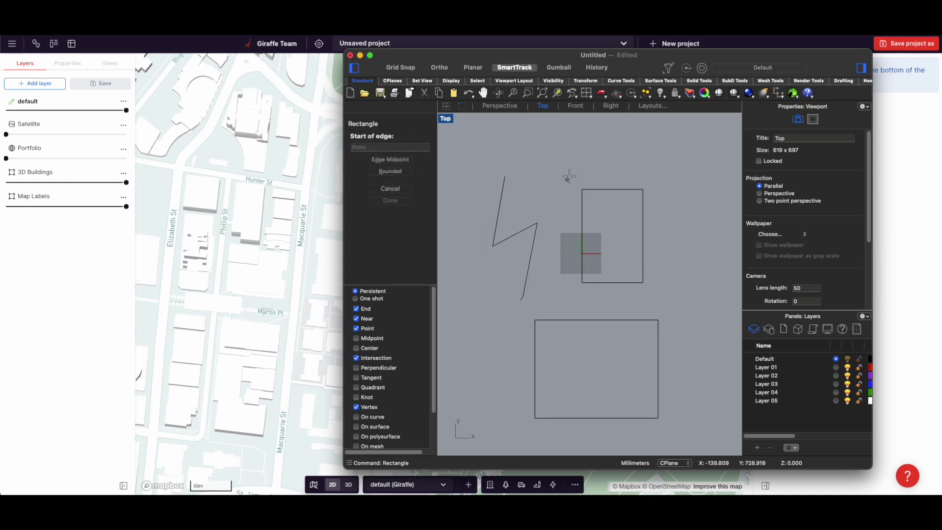
{"action": "left_click", "coordinate": [562, 159]}
{"action": "left_click", "coordinate": [521, 197]}
{"action": "left_click", "coordinate": [617, 255]}
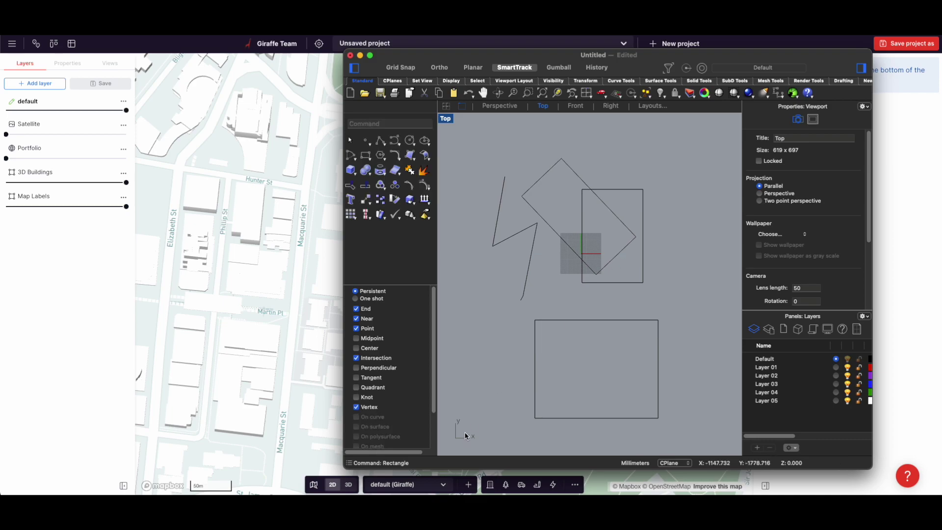
Step: Switch to Giraffe, widen the rotated rectangle to about 44 m, and push the lower half of its upper long edge inward about 16 m
{"action": "left_click", "coordinate": [260, 255]}
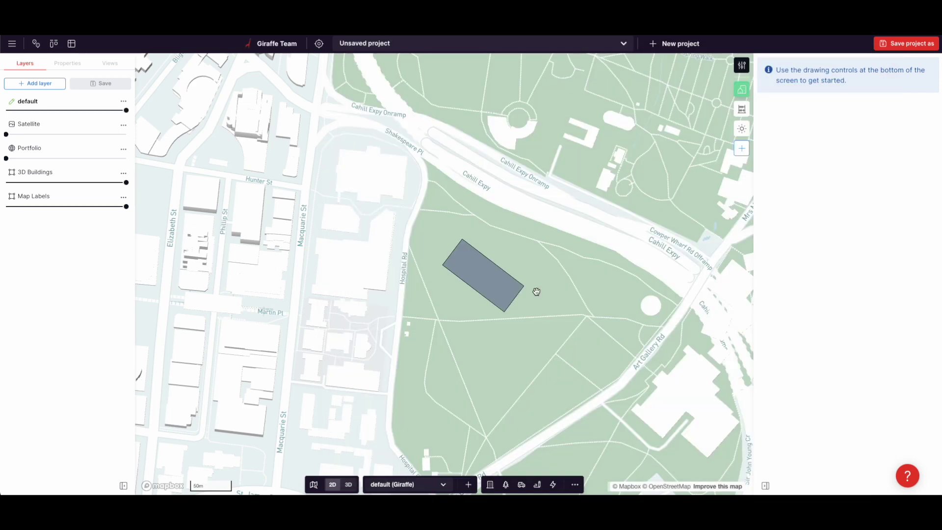
{"action": "scroll", "coordinate": [498, 288], "scroll_direction": "up", "scroll_amount": 3}
{"action": "left_click", "coordinate": [498, 288]}
{"action": "scroll", "coordinate": [476, 257], "scroll_direction": "up", "scroll_amount": 2}
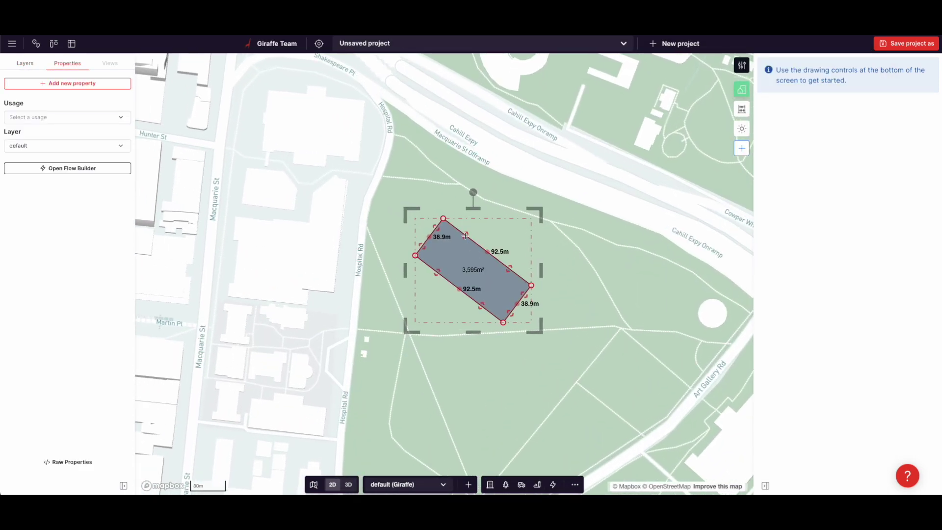
{"action": "left_click_drag", "start_coordinate": [472, 220], "coordinate": [504, 258]}
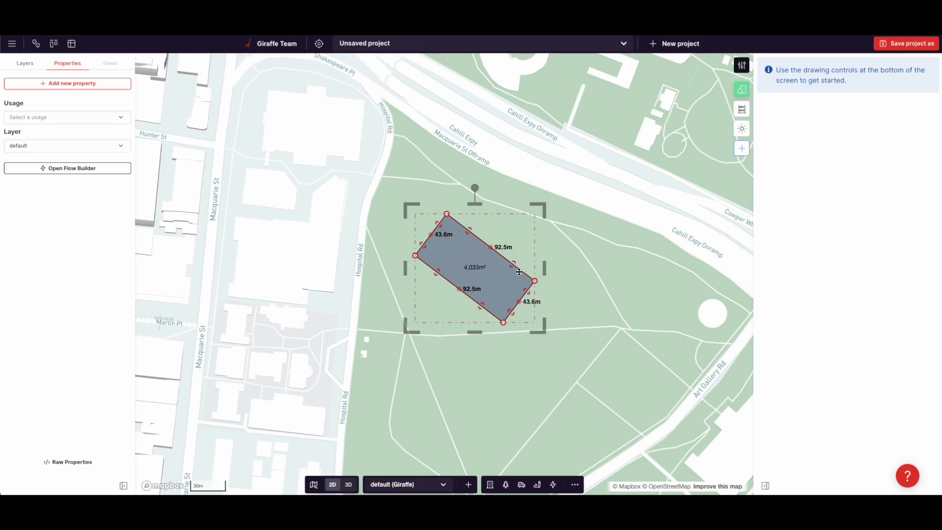
{"action": "left_click", "coordinate": [490, 248]}
{"action": "left_click_drag", "start_coordinate": [501, 258], "coordinate": [491, 273]}
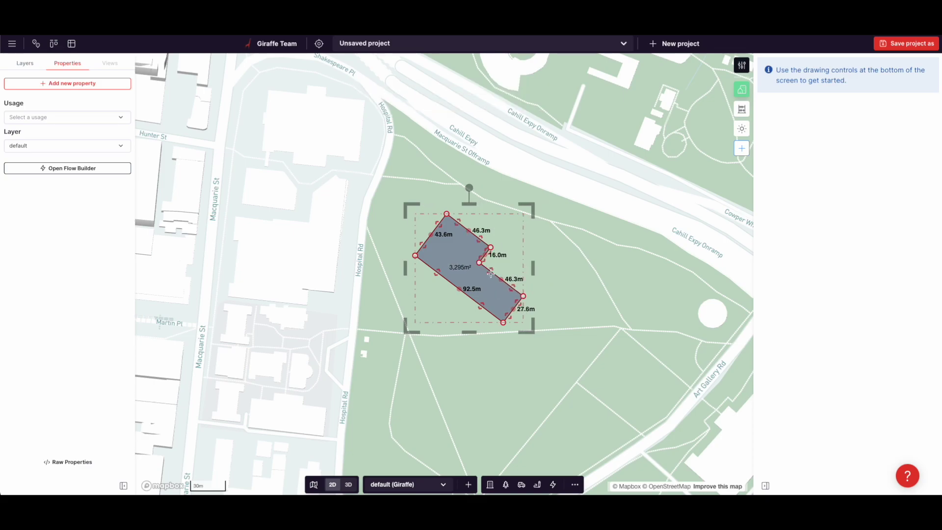
Step: Remove the two vertices forming the notch and pull the shape's eastern corner outward, making that short side about 55 m long
{"action": "left_click", "coordinate": [480, 264]}
{"action": "left_click", "coordinate": [491, 247]}
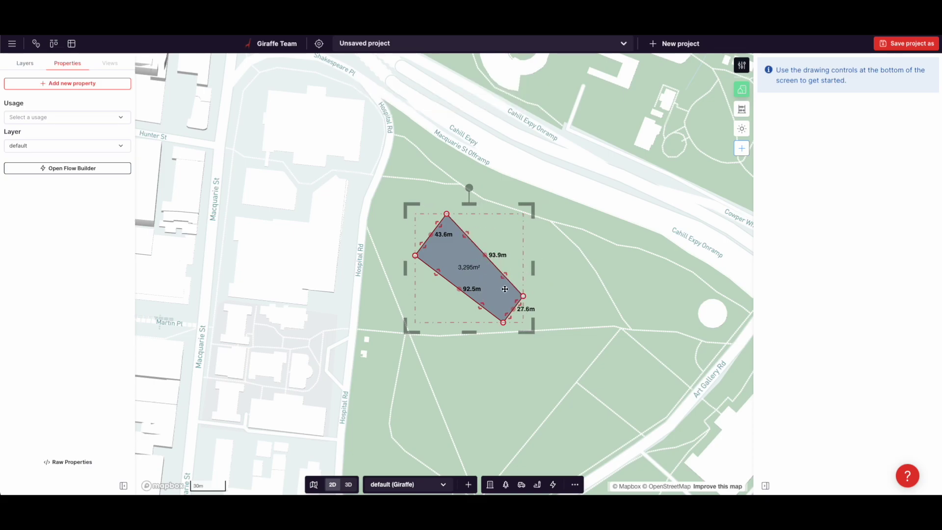
{"action": "left_click_drag", "start_coordinate": [523, 293], "coordinate": [540, 268]}
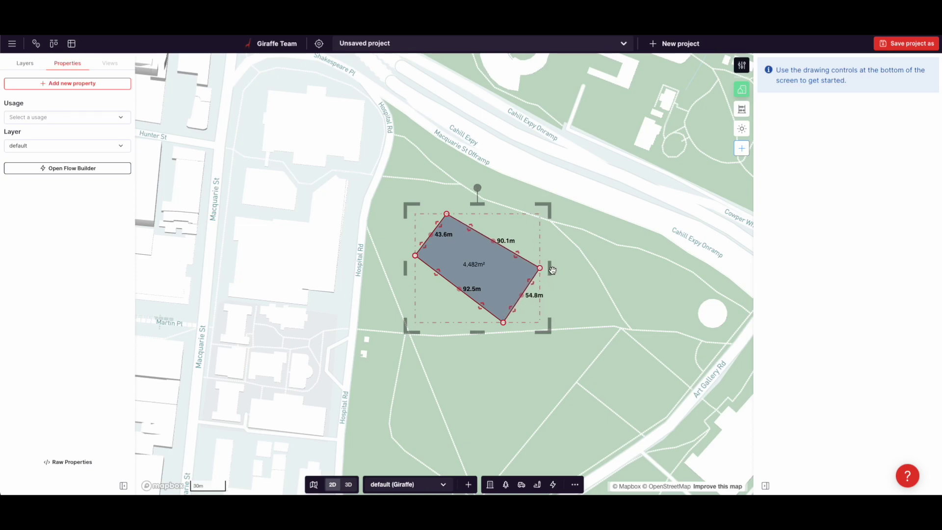
Step: Switch to Rhino and move the topmost control point of the rotated rectangle down and to the left
{"action": "key", "text": "super+Tab"}
{"action": "left_click", "coordinate": [541, 178]}
{"action": "left_click_drag", "start_coordinate": [561, 158], "coordinate": [543, 176]}
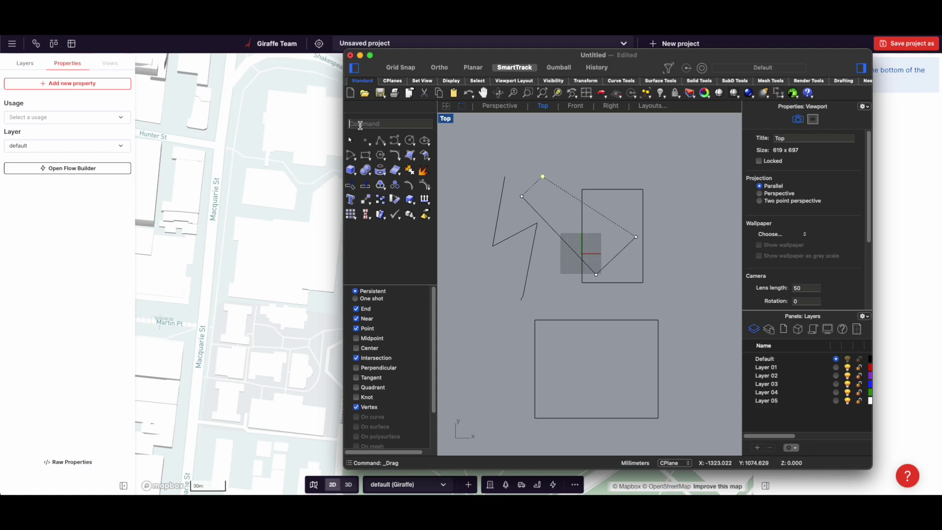
Step: Insert a control point on the polygon's long upper edge with InsertControlPoint and move it upward above the upright rectangle
{"action": "type", "text": "in"}
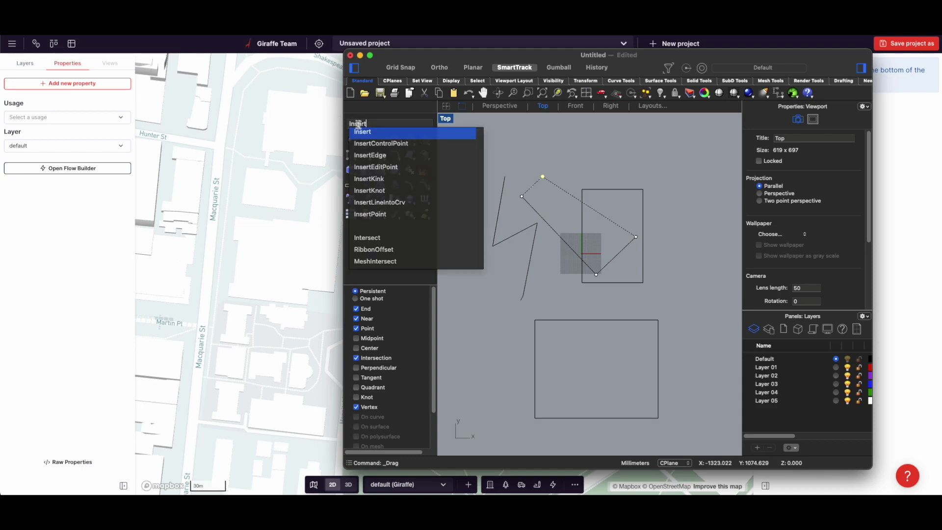
{"action": "left_click", "coordinate": [374, 145]}
{"action": "left_click", "coordinate": [597, 212]}
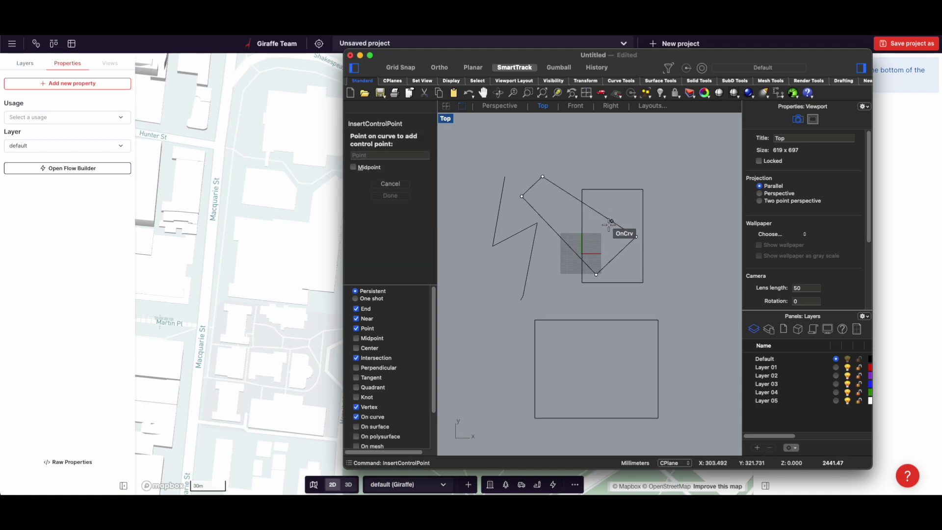
{"action": "left_click", "coordinate": [613, 222]}
{"action": "left_click_drag", "start_coordinate": [614, 222], "coordinate": [632, 182]}
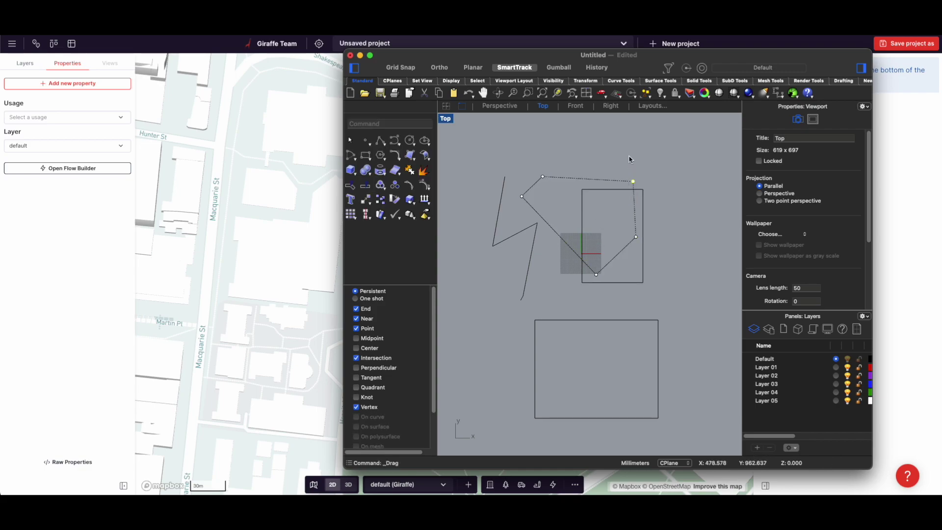
Step: Select the polygon's two upper control points and move them slightly upward
{"action": "left_click", "coordinate": [581, 179]}
{"action": "left_click", "coordinate": [543, 177]}
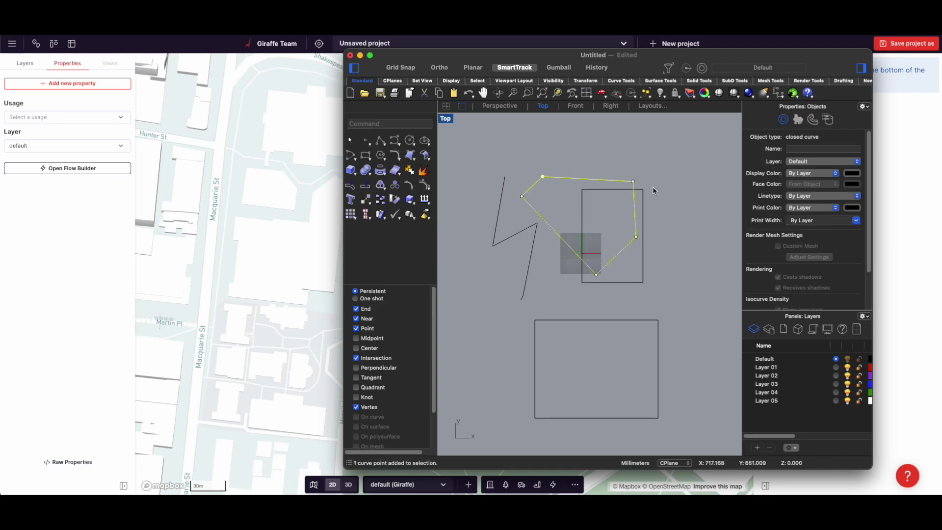
{"action": "left_click", "coordinate": [633, 185], "text": "shift"}
{"action": "left_click_drag", "start_coordinate": [634, 188], "coordinate": [639, 168]}
{"action": "left_click", "coordinate": [673, 189]}
Step: Switch to Giraffe and delete the four-sided shape in the park
{"action": "left_click", "coordinate": [288, 237]}
{"action": "left_click", "coordinate": [587, 290]}
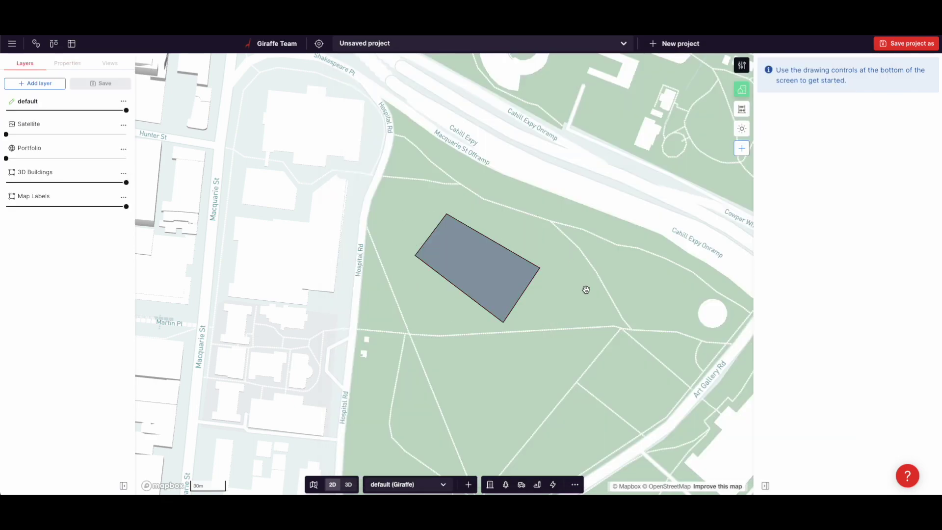
{"action": "left_click_drag", "start_coordinate": [587, 290], "coordinate": [560, 297]}
{"action": "scroll", "coordinate": [427, 297], "scroll_direction": "up", "scroll_amount": 2}
{"action": "left_click", "coordinate": [457, 275]}
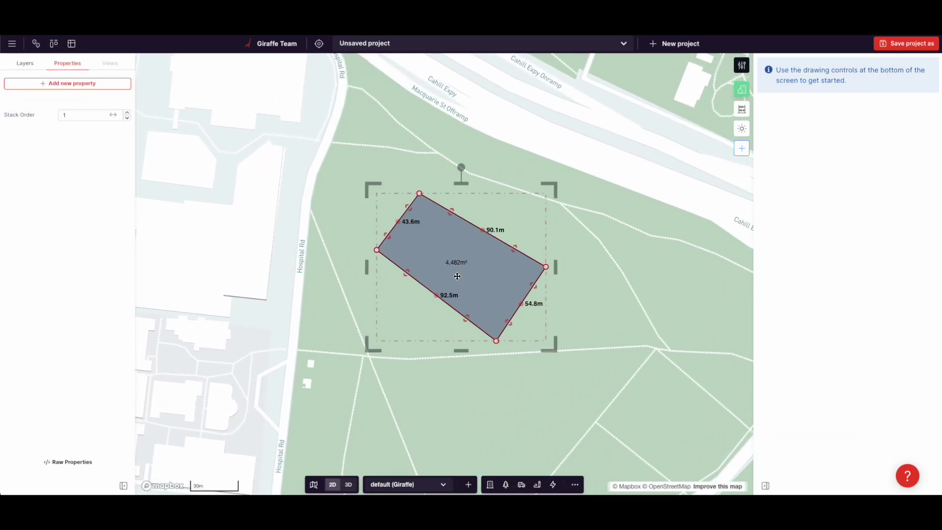
{"action": "key", "text": "Delete"}
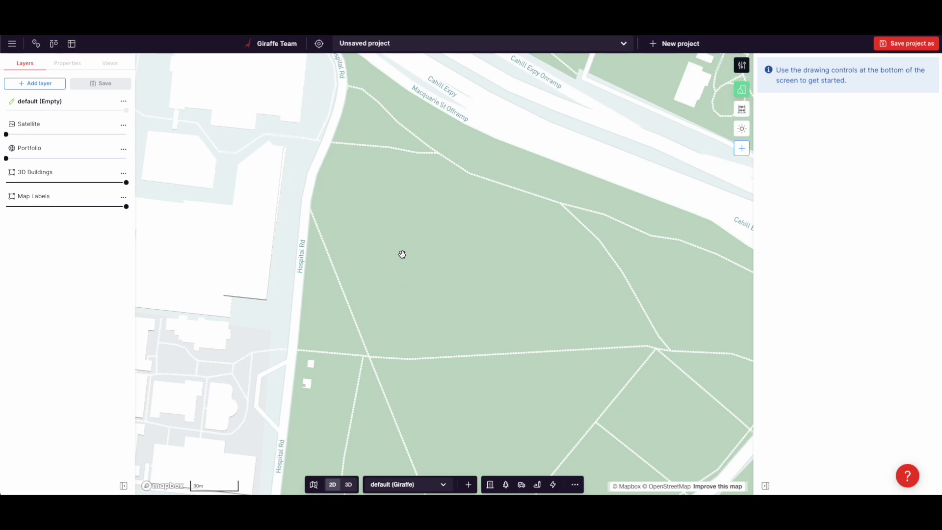
Step: Draw a 10 m by 20 m rectangle in the park with its first edge constrained to horizontal
{"action": "key", "text": "r"}
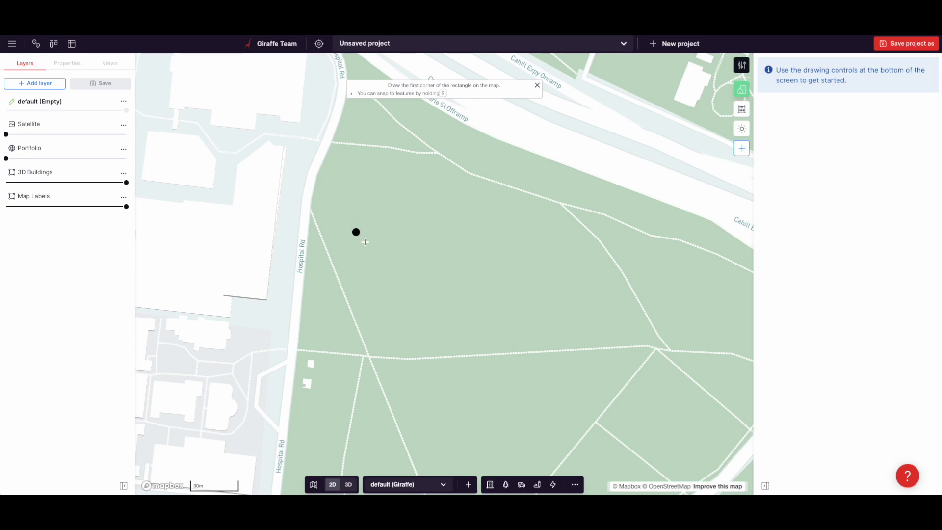
{"action": "left_click", "coordinate": [387, 280]}
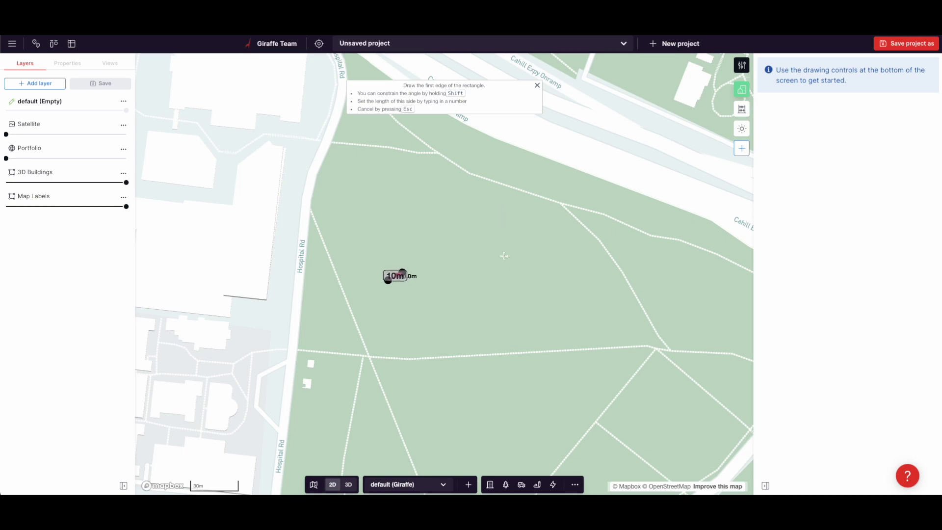
{"action": "scroll", "coordinate": [417, 277], "scroll_direction": "up", "scroll_amount": 3}
{"action": "key", "text": "shift"}
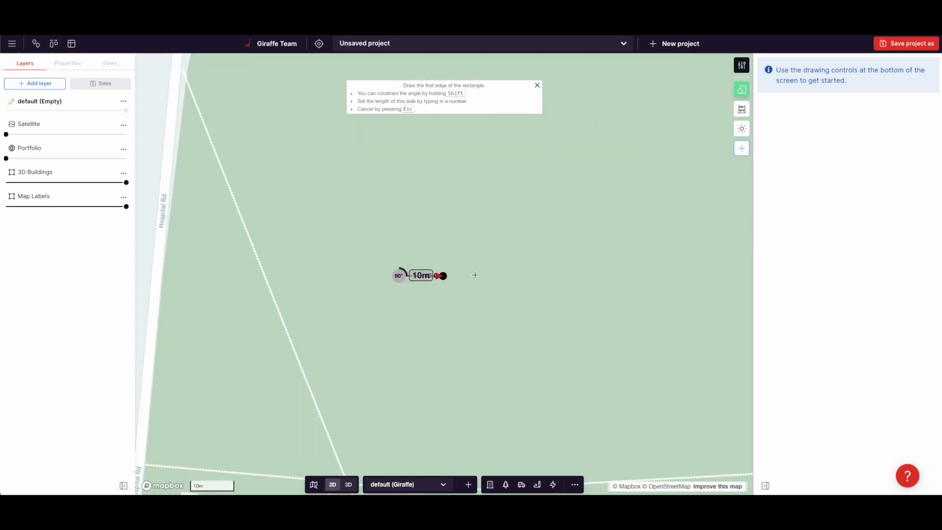
{"action": "key", "text": "Return"}
{"action": "type", "text": "20m"}
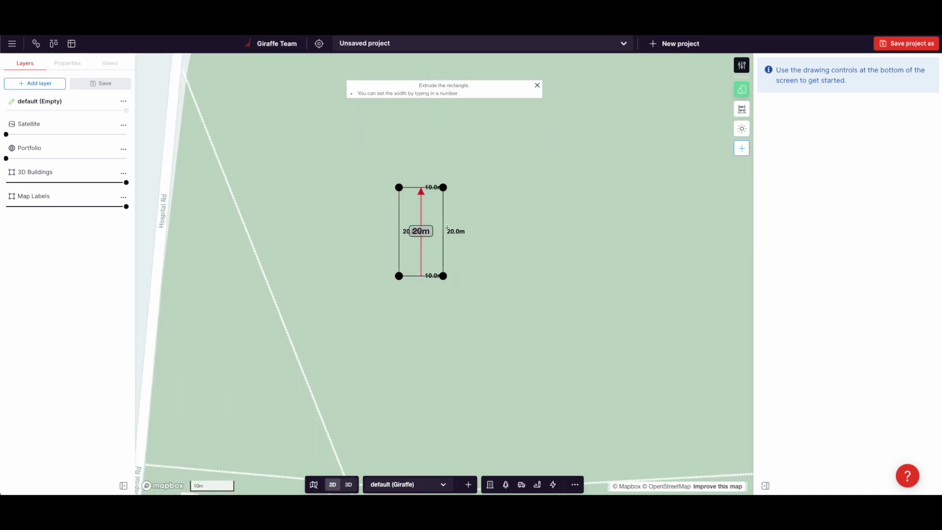
{"action": "key", "text": "Return"}
Step: Duplicate the 10 m by 20 m rectangle in place
{"action": "scroll", "coordinate": [425, 206], "scroll_direction": "up", "scroll_amount": 5}
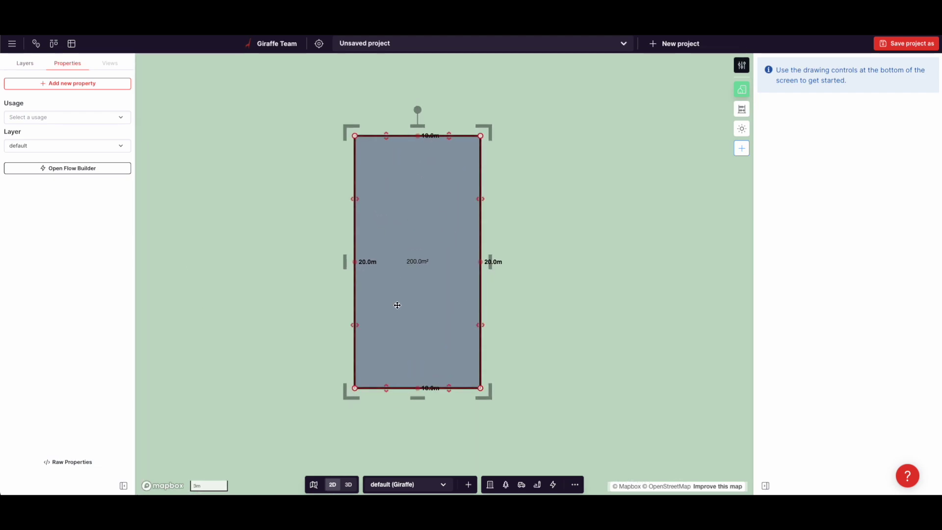
{"action": "scroll", "coordinate": [403, 273], "scroll_direction": "down", "scroll_amount": 2}
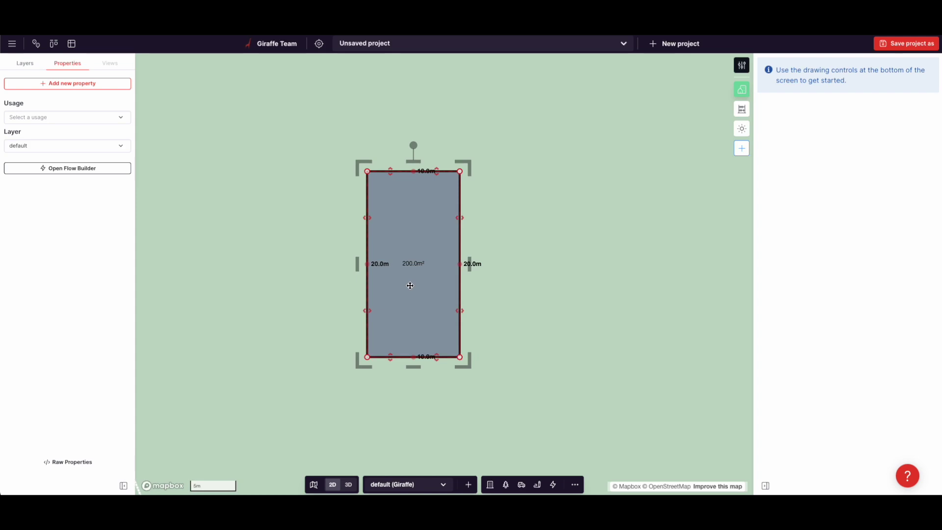
{"action": "scroll", "coordinate": [410, 285], "scroll_direction": "down", "scroll_amount": 1}
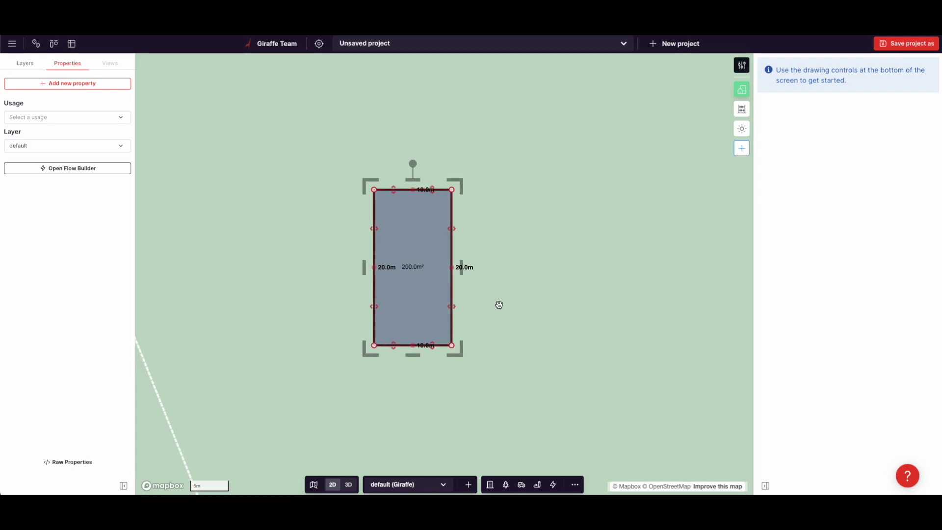
{"action": "key", "text": "ctrl+c"}
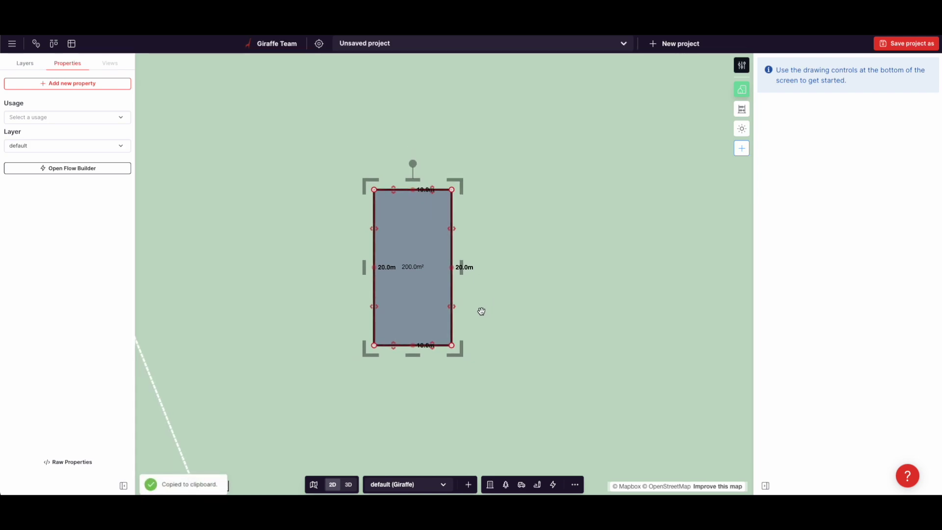
{"action": "key", "text": "ctrl+v"}
Step: Use Base Point Move to shift the copy from its lower-left corner to the original rectangle's lower-right corner
{"action": "key", "text": "ctrl+k"}
{"action": "type", "text": "base"}
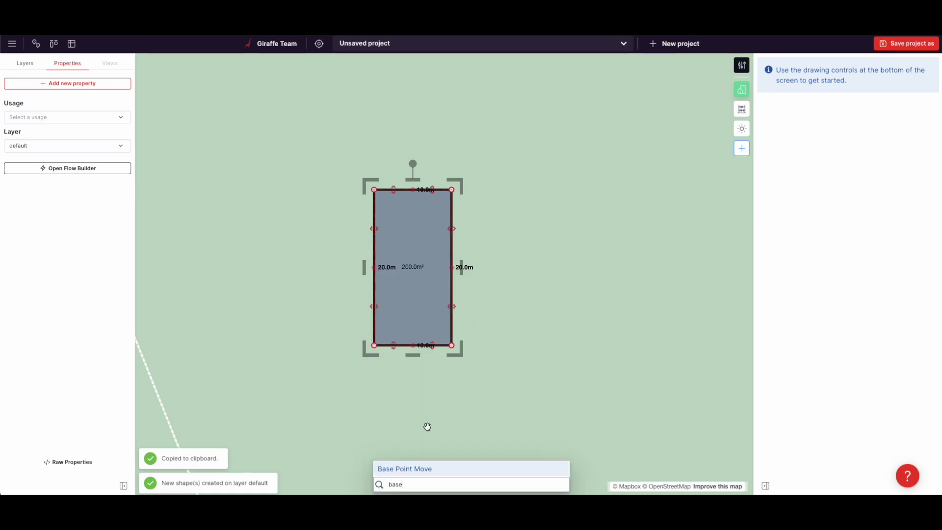
{"action": "key", "text": "Return"}
{"action": "key", "text": "ctrl+k"}
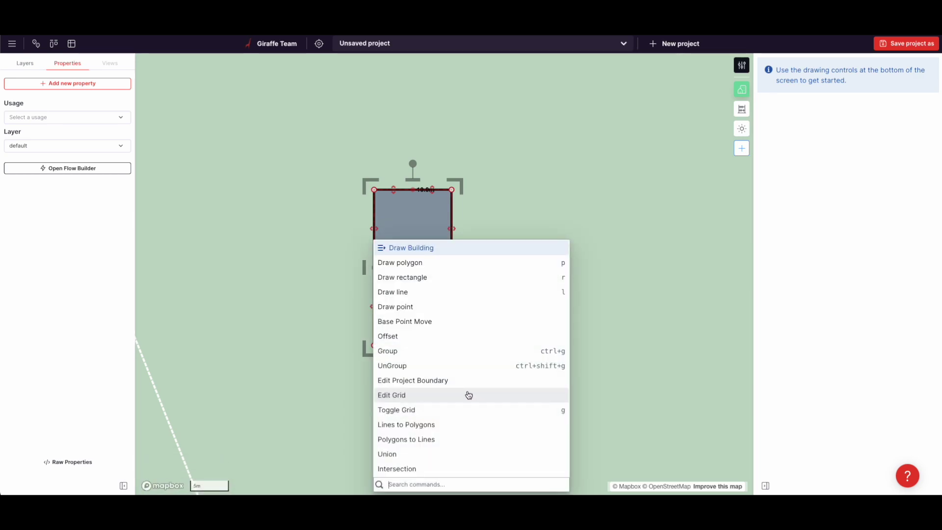
{"action": "type", "text": "bas"}
{"action": "left_click", "coordinate": [421, 470]}
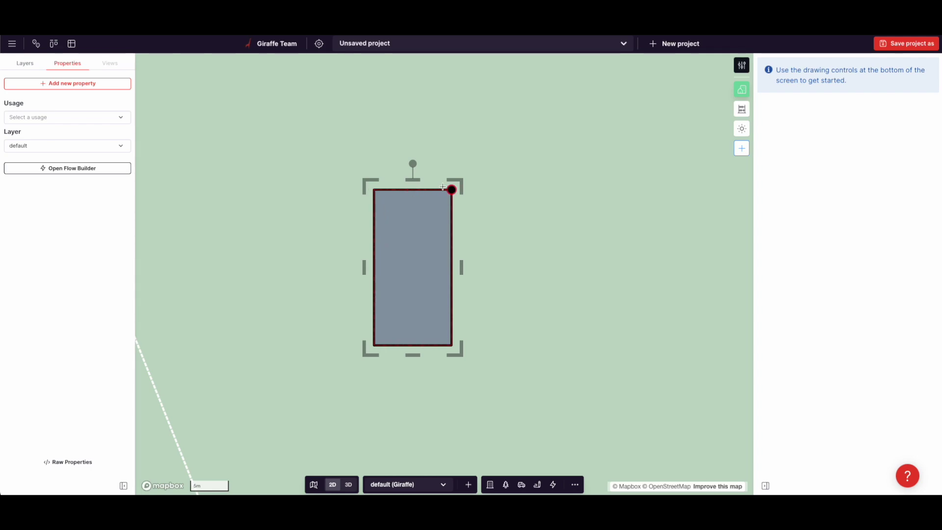
{"action": "left_click", "coordinate": [374, 346]}
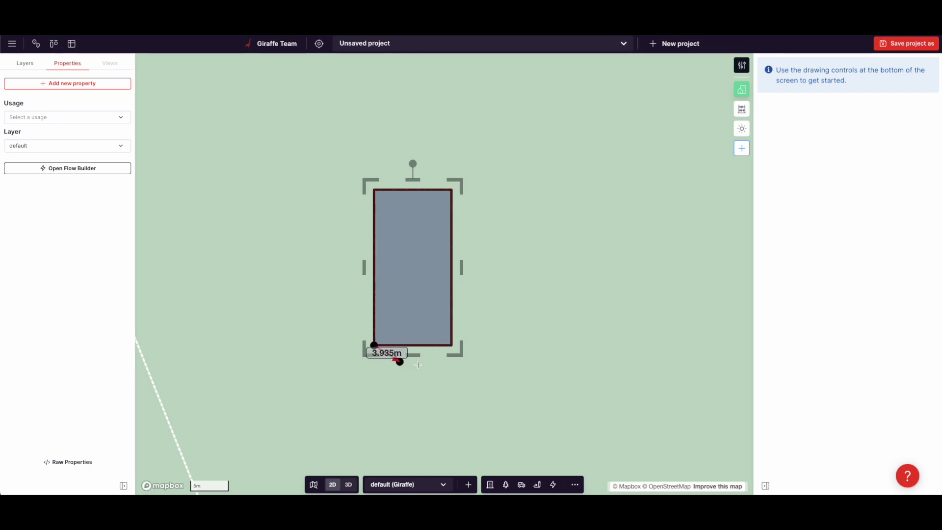
{"action": "left_click", "coordinate": [452, 346]}
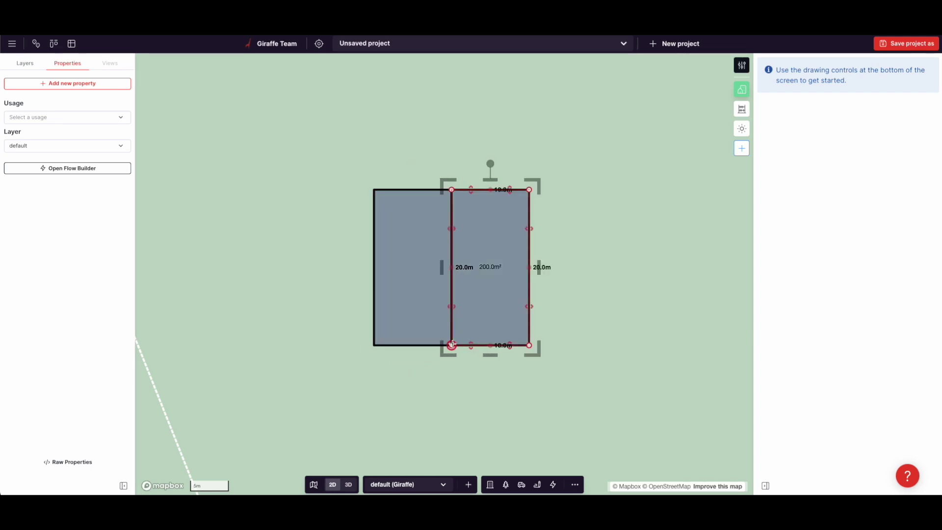
Step: Use Base Point Move again to shift the copy from its lower-left to its lower-right corner, leaving a 10 m gap
{"action": "right_click", "coordinate": [484, 385]}
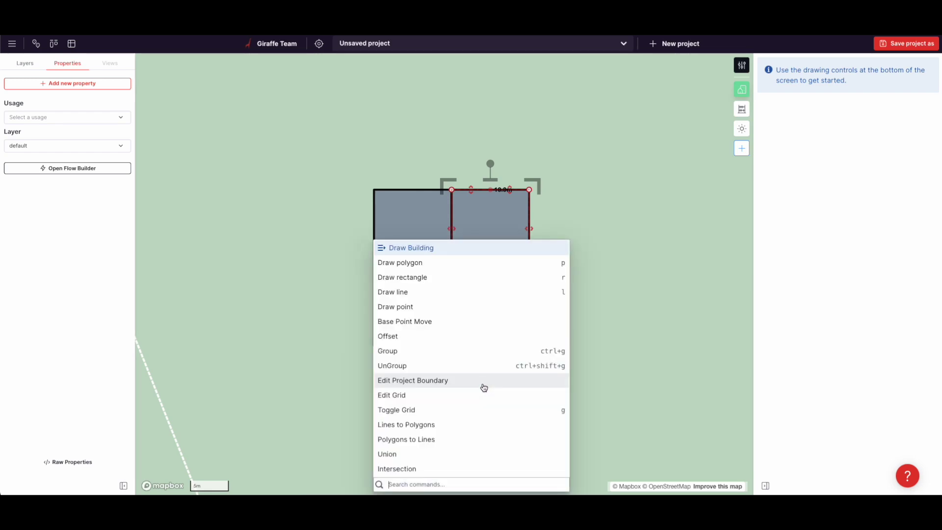
{"action": "type", "text": "base"}
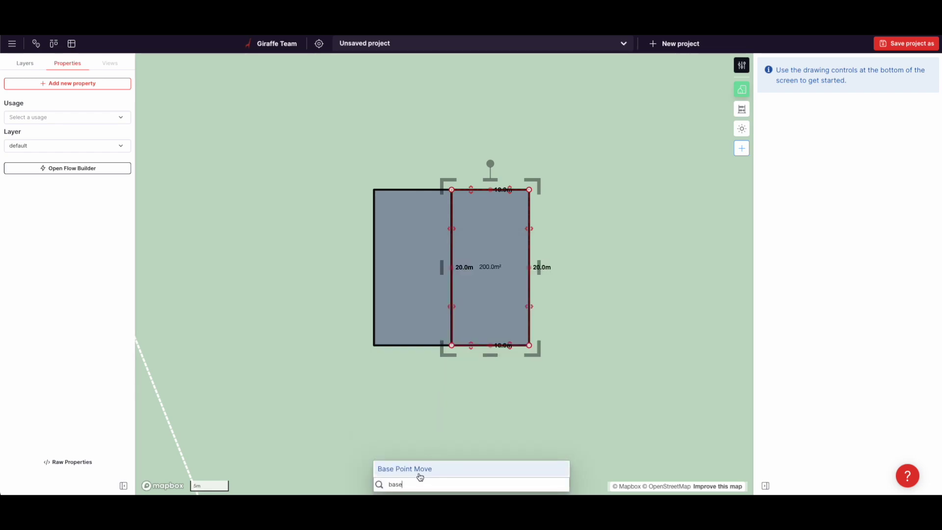
{"action": "left_click", "coordinate": [419, 469]}
{"action": "left_click", "coordinate": [452, 345]}
{"action": "left_click", "coordinate": [529, 346]}
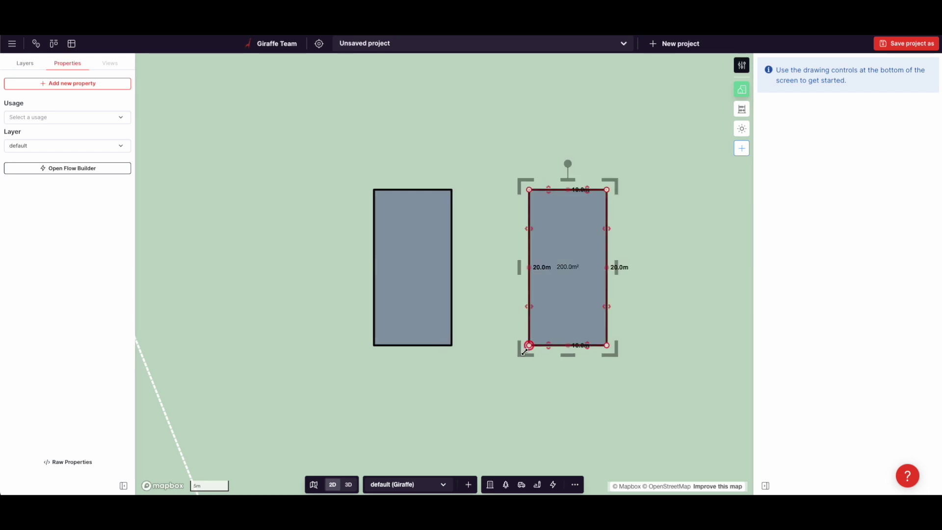
{"action": "left_click", "coordinate": [557, 372]}
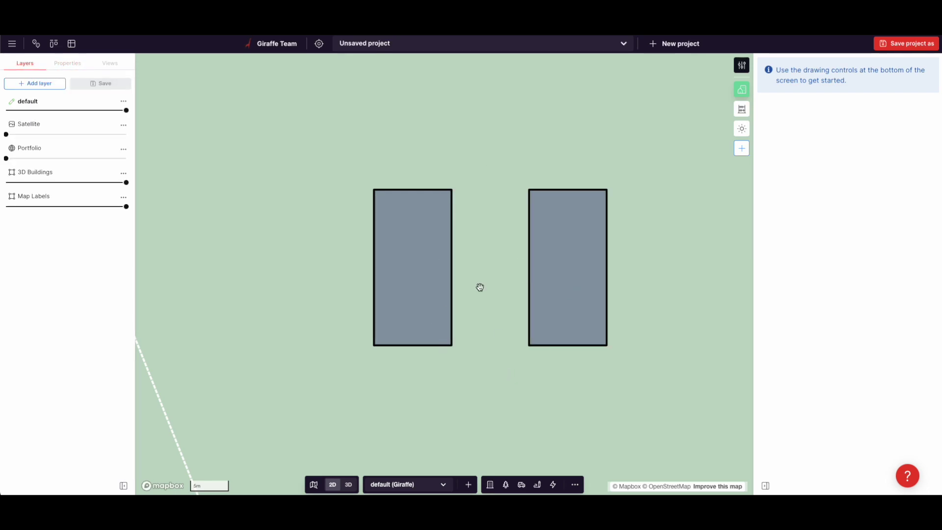
{"action": "left_click", "coordinate": [438, 285]}
{"action": "left_click", "coordinate": [480, 364]}
{"action": "key", "text": "m"}
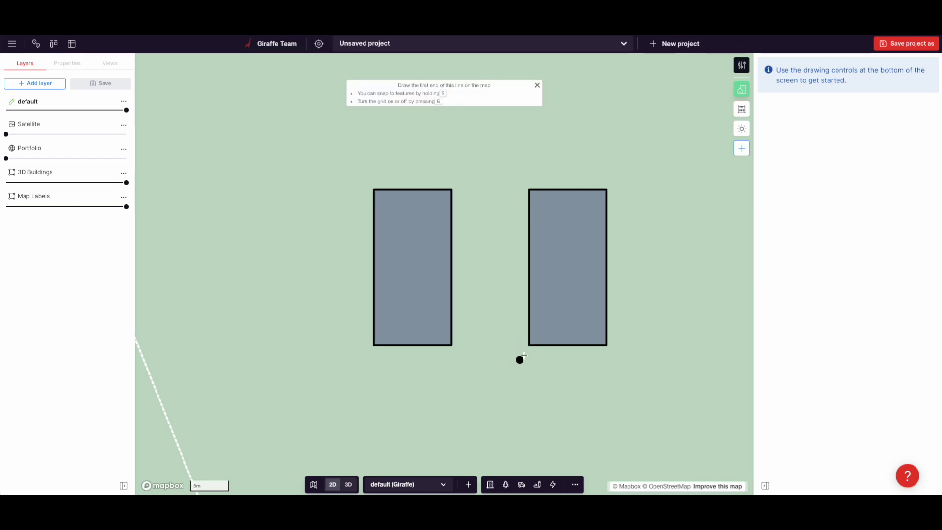
{"action": "left_click", "coordinate": [529, 346]}
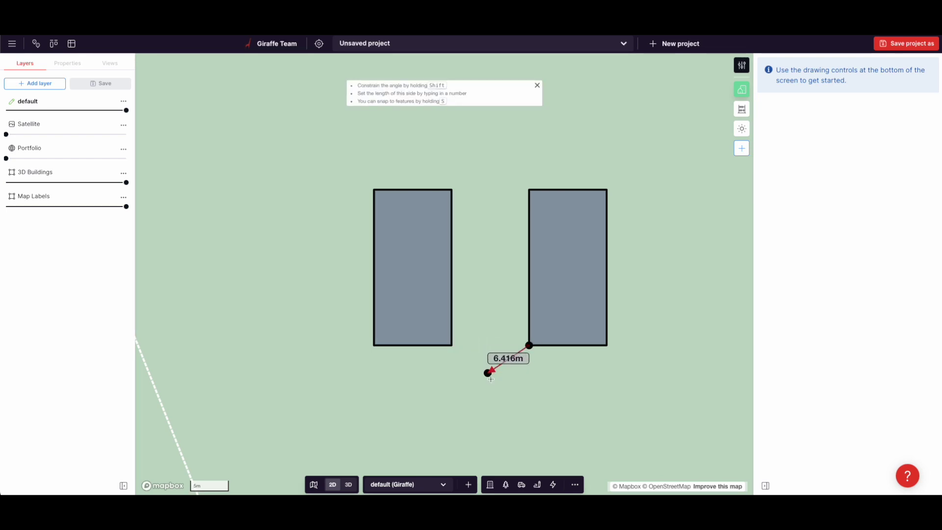
{"action": "key", "text": "Escape"}
Step: Stretch the right-hand rectangle by pulling its upper edge outward until its long sides are 22 m
{"action": "left_click_drag", "start_coordinate": [541, 373], "coordinate": [489, 378]}
{"action": "left_click", "coordinate": [514, 196]}
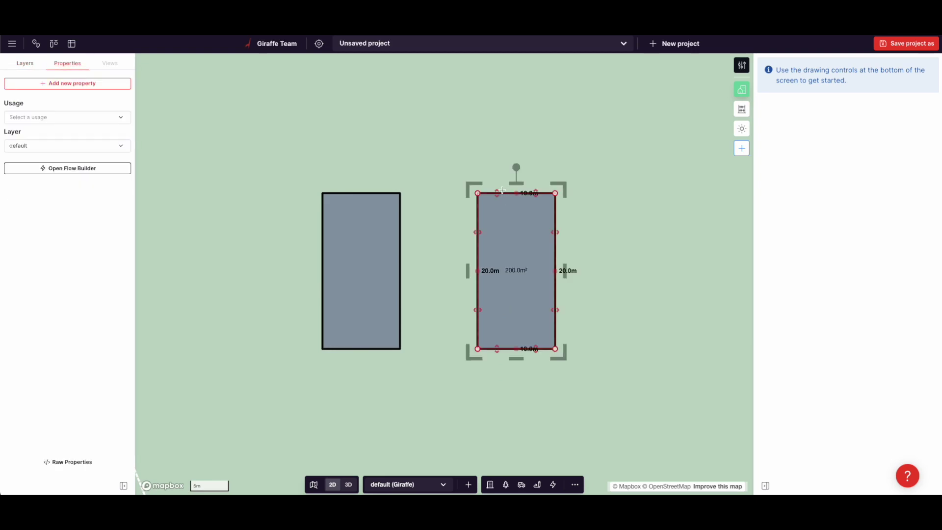
{"action": "left_click_drag", "start_coordinate": [497, 192], "coordinate": [499, 175]}
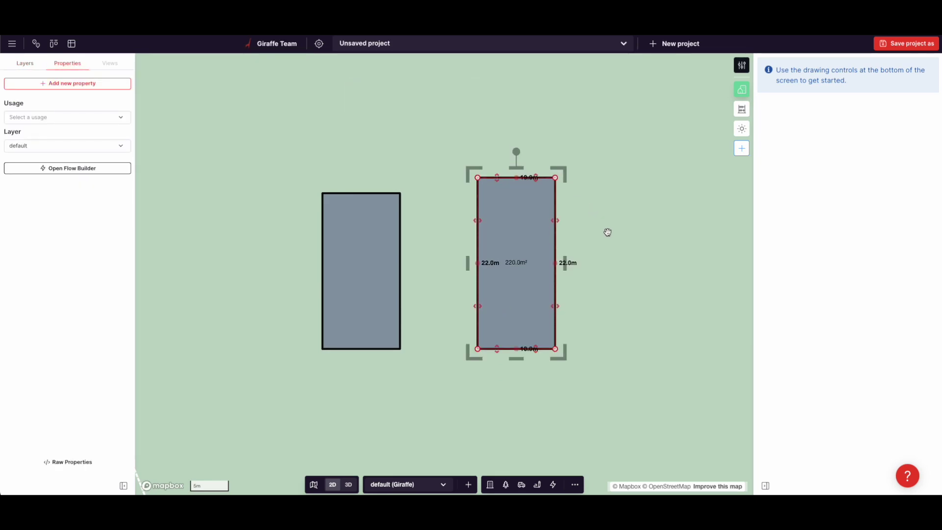
{"action": "left_click", "coordinate": [664, 245]}
{"action": "scroll", "coordinate": [662, 249], "scroll_direction": "down", "scroll_amount": 2}
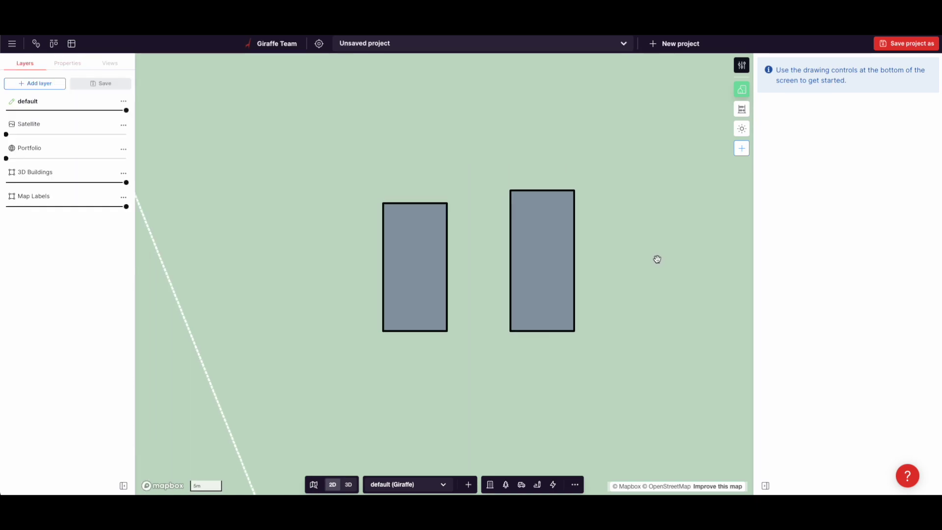
{"action": "left_click_drag", "start_coordinate": [656, 258], "coordinate": [563, 249]}
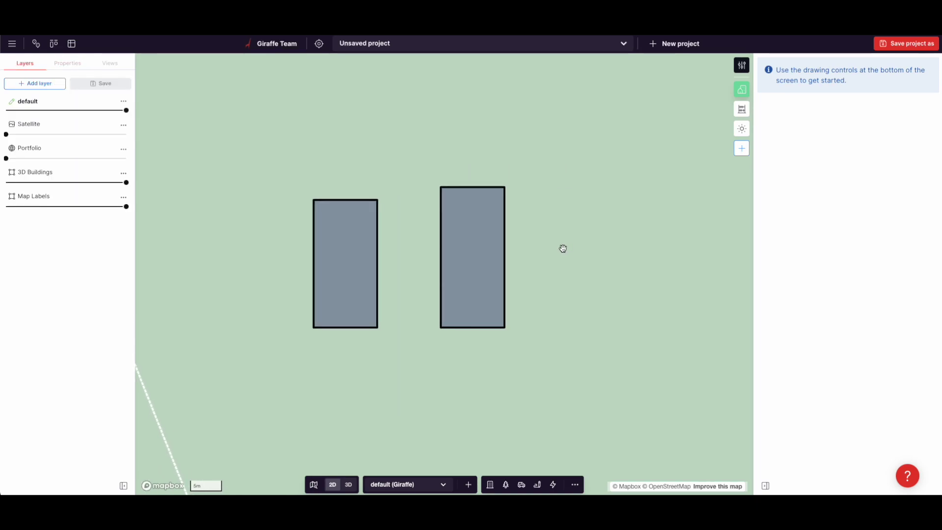
Step: Switch to Rhino and delete all the existing curves in the Top view
{"action": "key", "text": "super+Tab"}
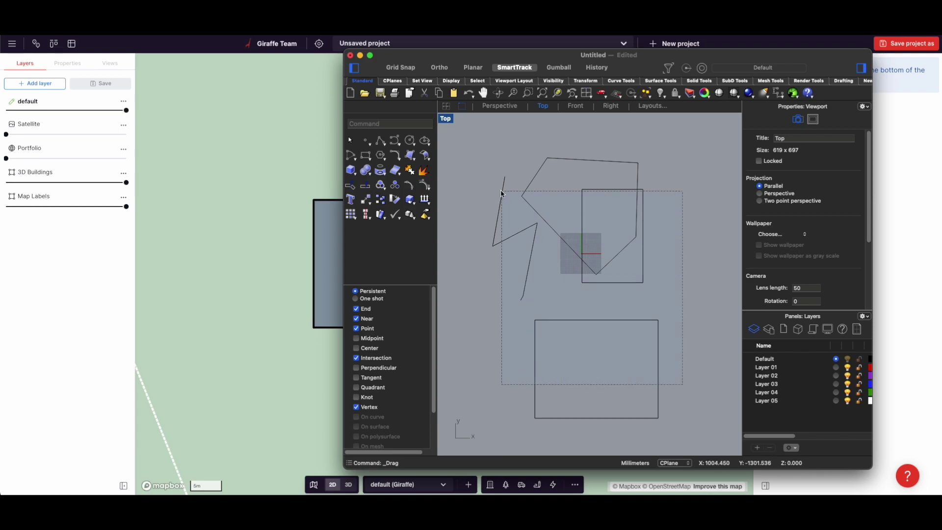
{"action": "key", "text": "super+a"}
{"action": "key", "text": "Delete"}
Step: Draw a rectangle 10 mm by 20 mm in the Top view
{"action": "type", "text": "rectangle"}
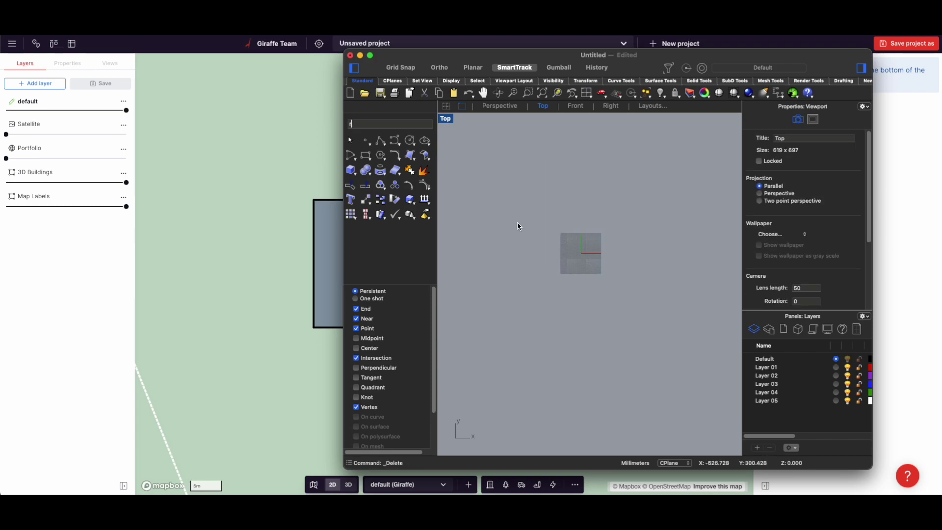
{"action": "key", "text": "Return"}
{"action": "left_click", "coordinate": [509, 220]}
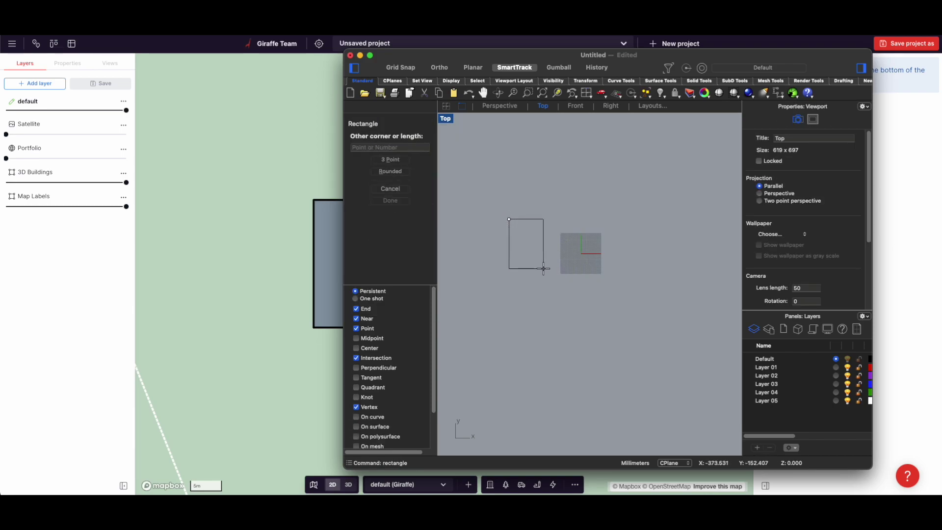
{"action": "type", "text": "12"}
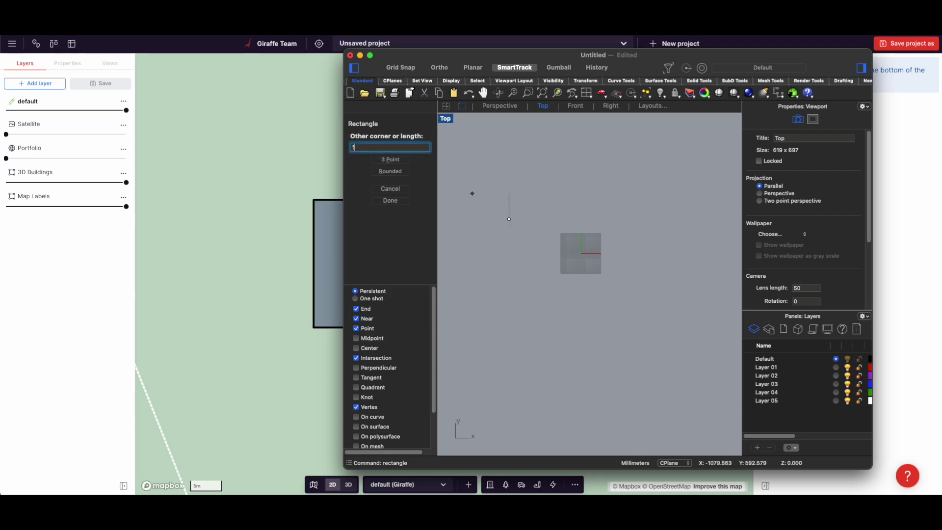
{"action": "key", "text": "Return"}
{"action": "type", "text": "12"}
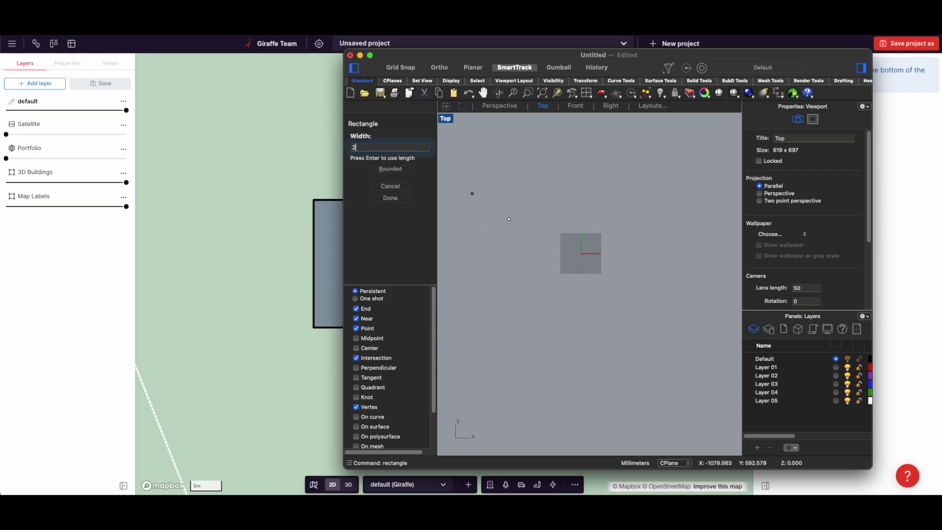
{"action": "key", "text": "Return"}
{"action": "scroll", "coordinate": [520, 221], "scroll_direction": "up", "scroll_amount": 10}
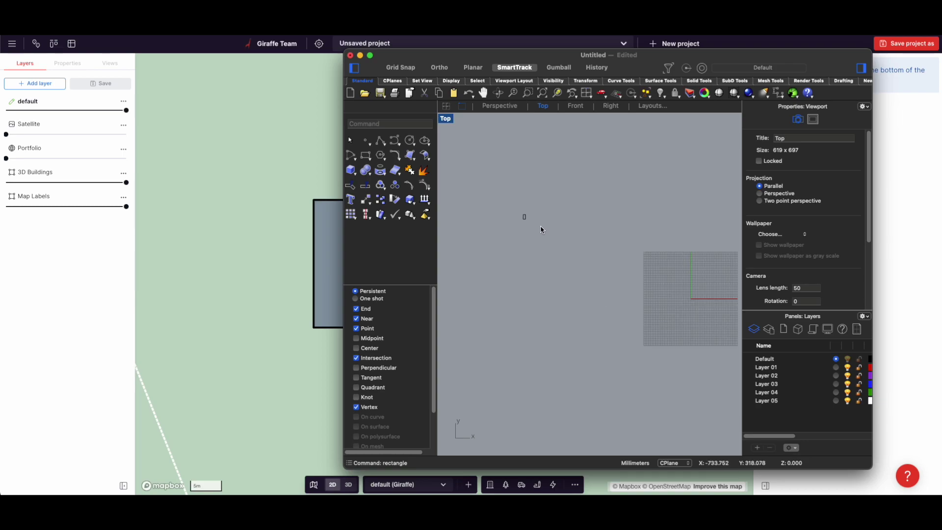
{"action": "scroll", "coordinate": [523, 218], "scroll_direction": "up", "scroll_amount": 3}
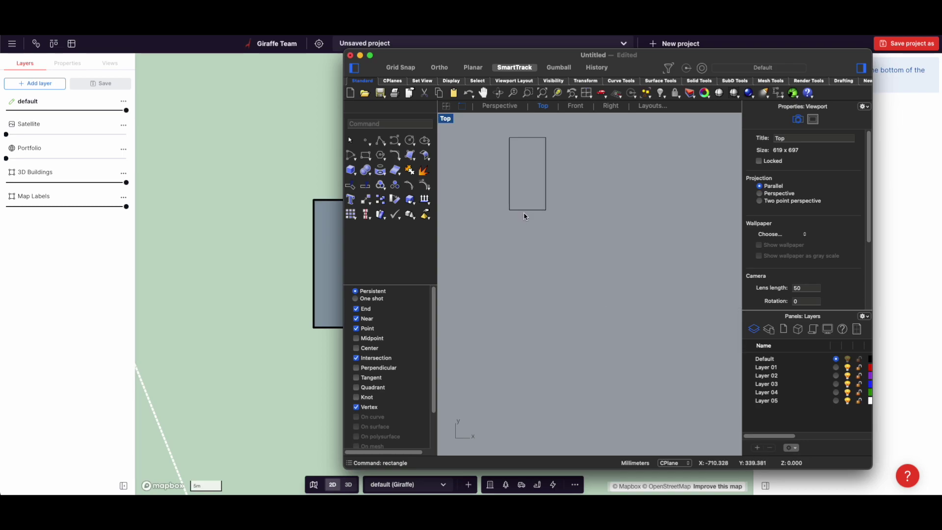
Step: Move the rectangle 20 mm horizontally to the right, using its lower-left corner as the base point
{"action": "left_click", "coordinate": [525, 214]}
{"action": "type", "text": "move"}
{"action": "key", "text": "Return"}
{"action": "left_click", "coordinate": [510, 210]}
{"action": "type", "text": "20"}
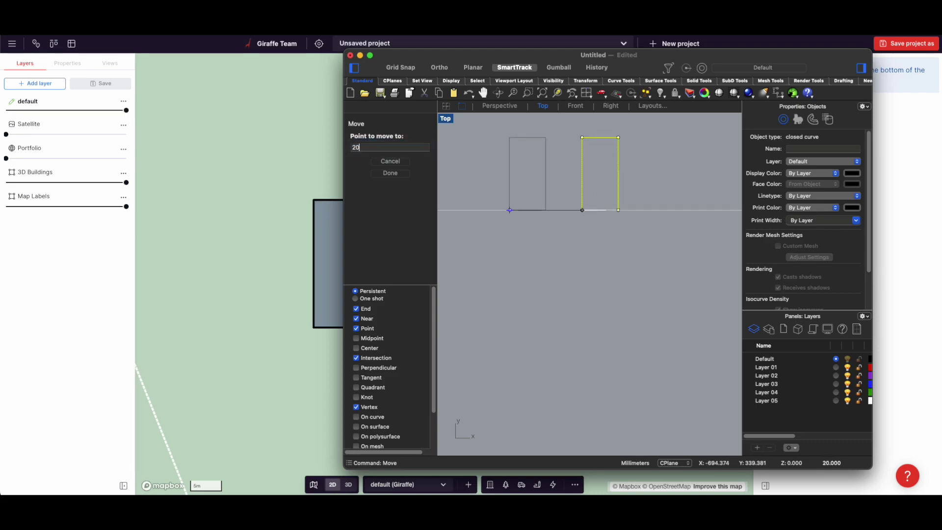
{"action": "left_click", "coordinate": [593, 222]}
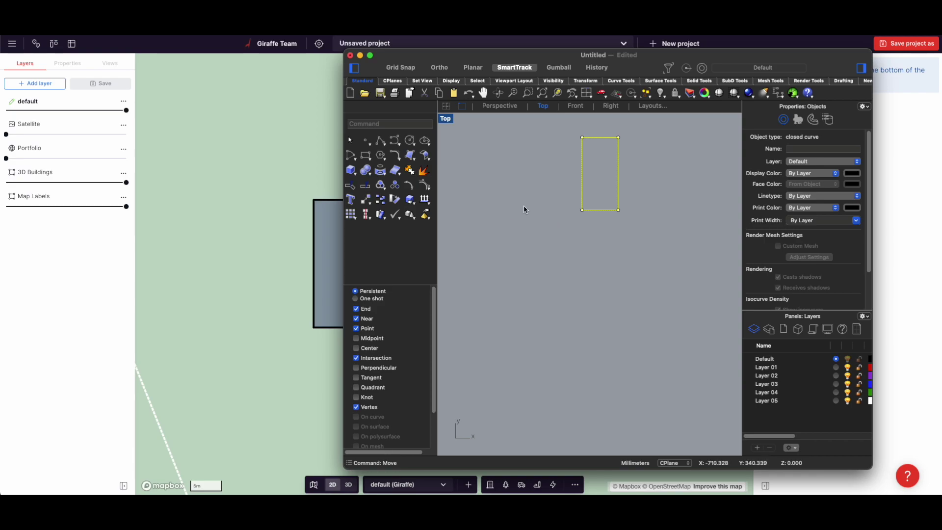
Step: Switch to Giraffe and shift the left-hand rectangle freehand about 3 m farther from the other one
{"action": "left_click", "coordinate": [278, 212]}
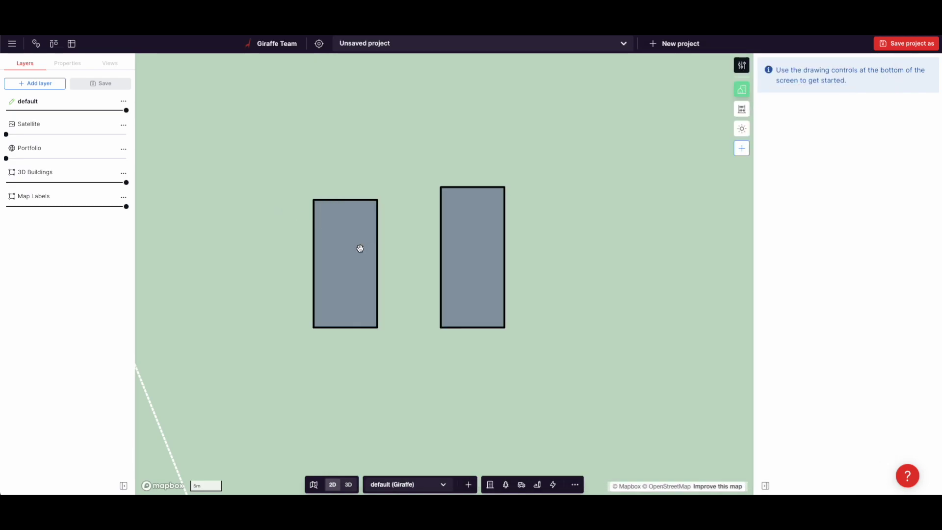
{"action": "left_click", "coordinate": [360, 248]}
{"action": "left_click_drag", "start_coordinate": [389, 263], "coordinate": [367, 261]}
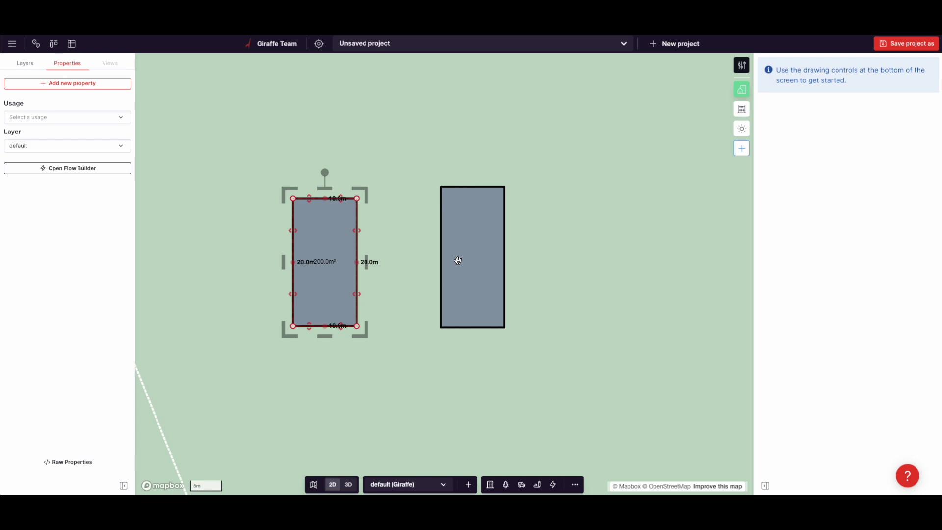
{"action": "left_click", "coordinate": [540, 267]}
Step: Tilt and rotate the map into 3D to view both rectangles alongside the surrounding buildings
{"action": "scroll", "coordinate": [540, 267], "scroll_direction": "down", "scroll_amount": 2}
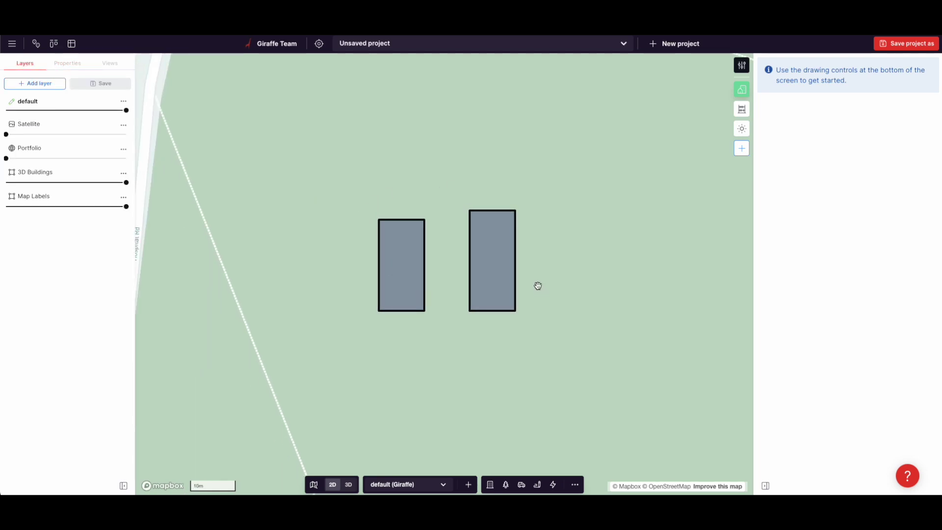
{"action": "left_click_drag", "start_coordinate": [568, 267], "coordinate": [564, 278]}
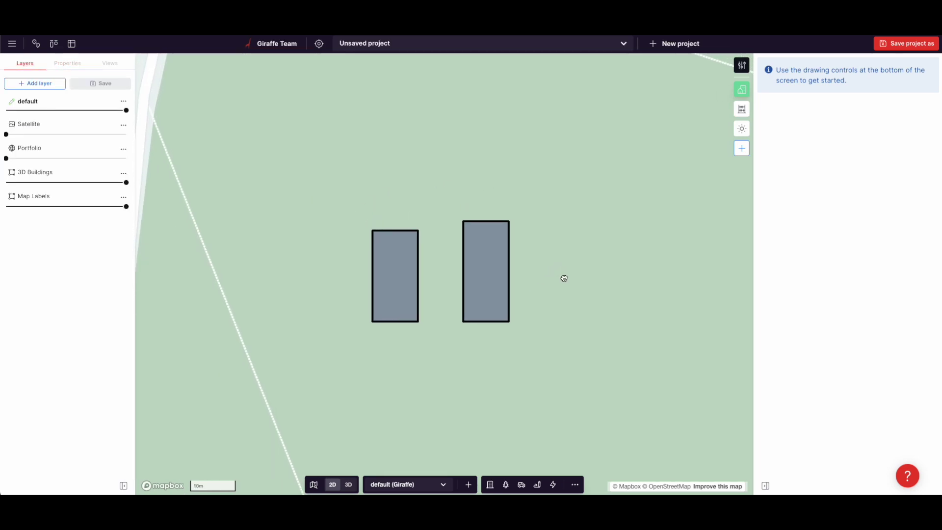
{"action": "right_click_drag", "start_coordinate": [569, 278], "coordinate": [567, 298]}
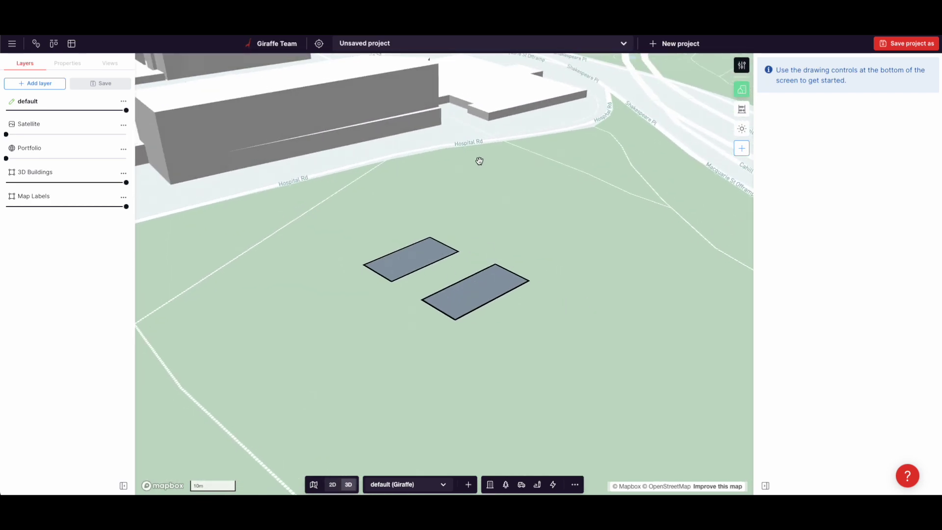
Step: Switch to Rhino and create a roughly rectangular four-corner surface just right of the existing rectangle with SrfPt
{"action": "key", "text": "super+Tab"}
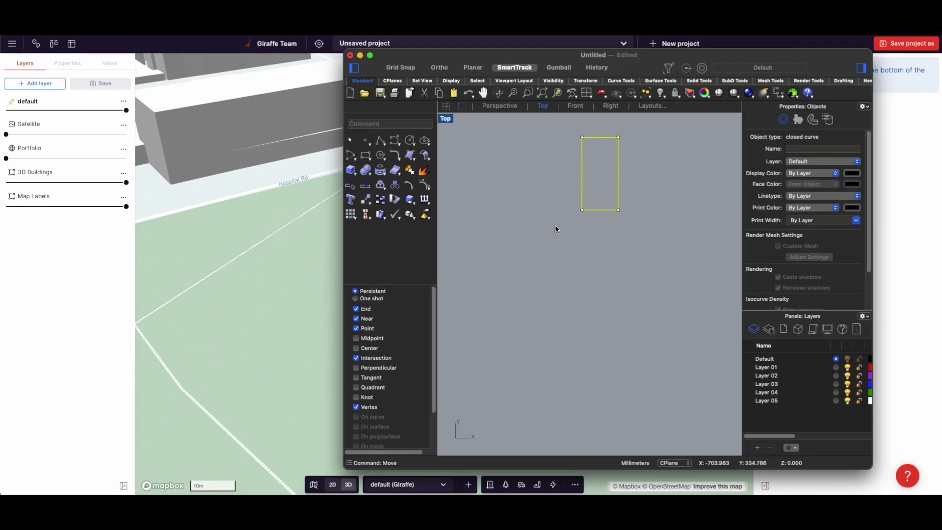
{"action": "left_click", "coordinate": [620, 246]}
{"action": "right_click_drag", "start_coordinate": [620, 246], "coordinate": [529, 265]}
{"action": "scroll", "coordinate": [535, 261], "scroll_direction": "down", "scroll_amount": 6}
{"action": "scroll", "coordinate": [538, 255], "scroll_direction": "up", "scroll_amount": 2}
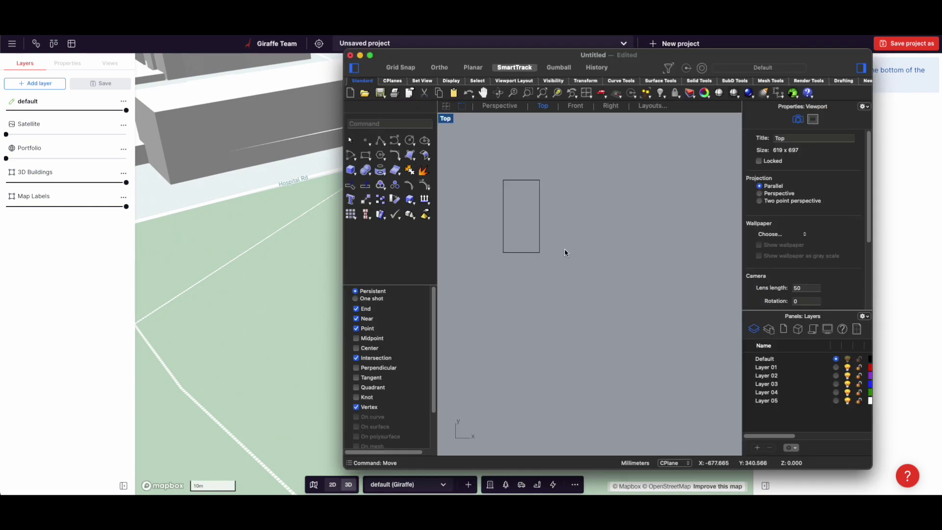
{"action": "type", "text": "SrfPt"}
{"action": "key", "text": "Return"}
{"action": "left_click", "coordinate": [551, 185]}
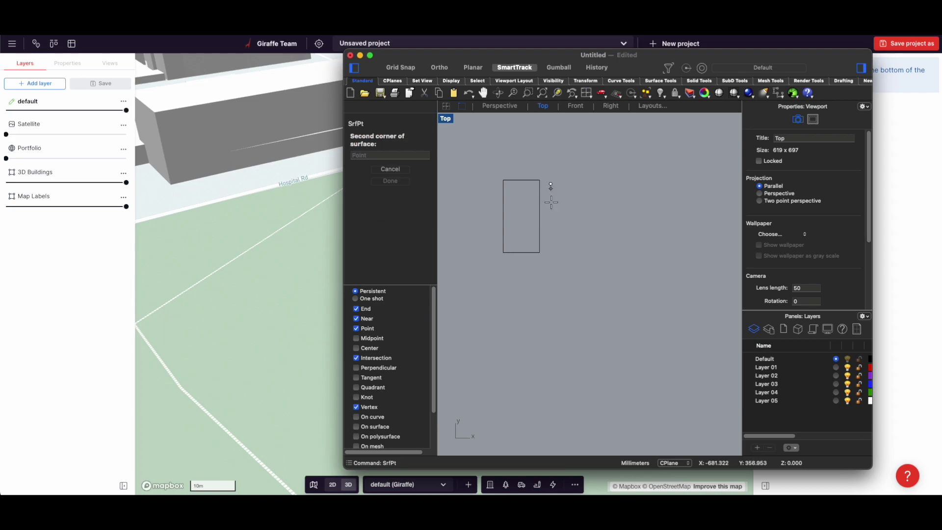
{"action": "key", "text": "F8"}
{"action": "left_click", "coordinate": [550, 254]}
{"action": "left_click", "coordinate": [591, 255]}
{"action": "left_click", "coordinate": [589, 185]}
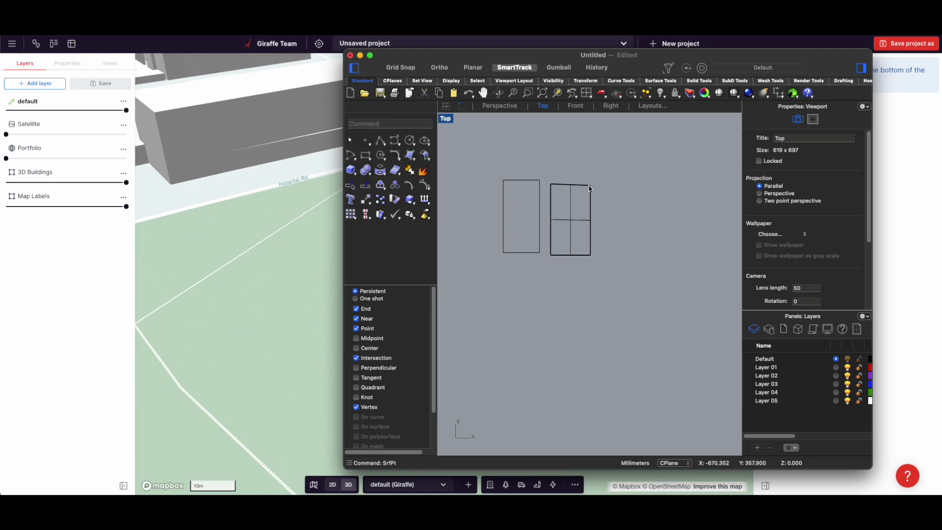
Step: Extrude the four-corner surface upward about 25 mm with ExtrudeSrf, using the Solid option
{"action": "right_click_drag", "start_coordinate": [633, 263], "coordinate": [538, 298]}
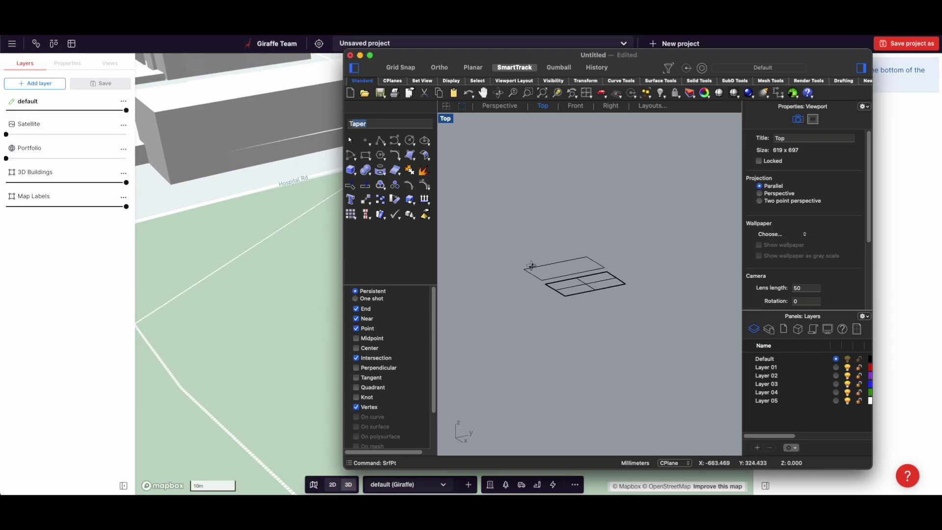
{"action": "left_click", "coordinate": [584, 297]}
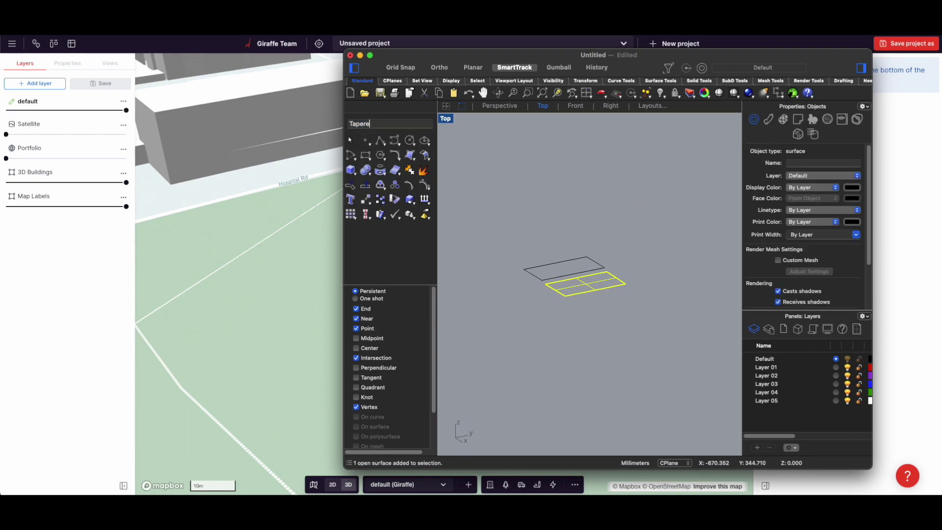
{"action": "type", "text": "ExtrudeSrf"}
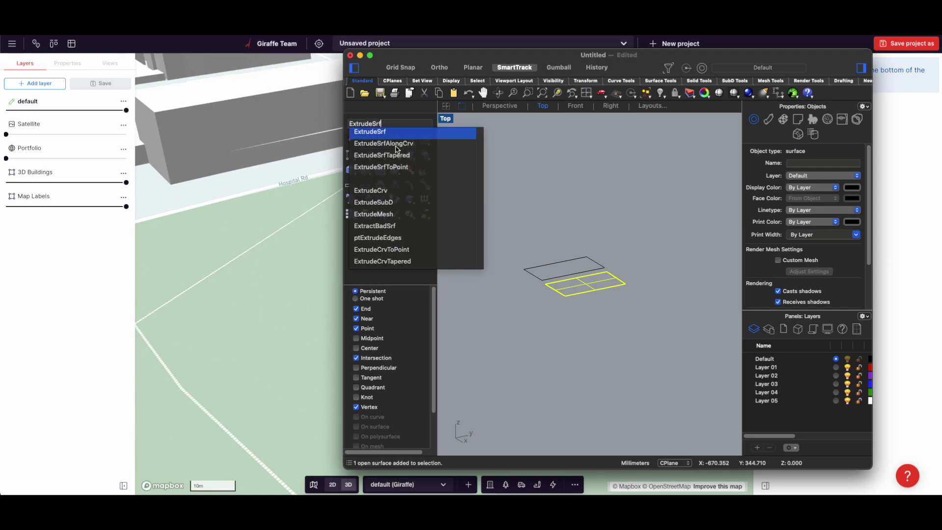
{"action": "left_click", "coordinate": [405, 132]}
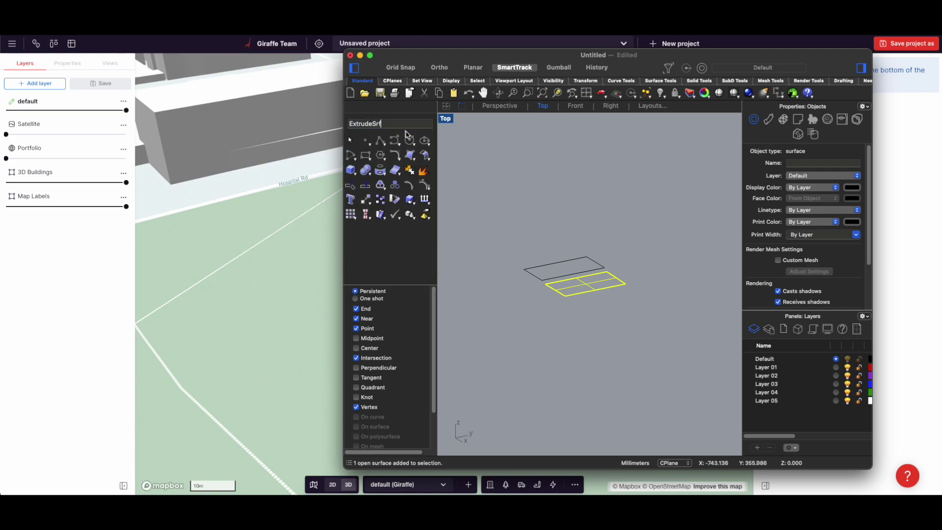
{"action": "key", "text": "Return"}
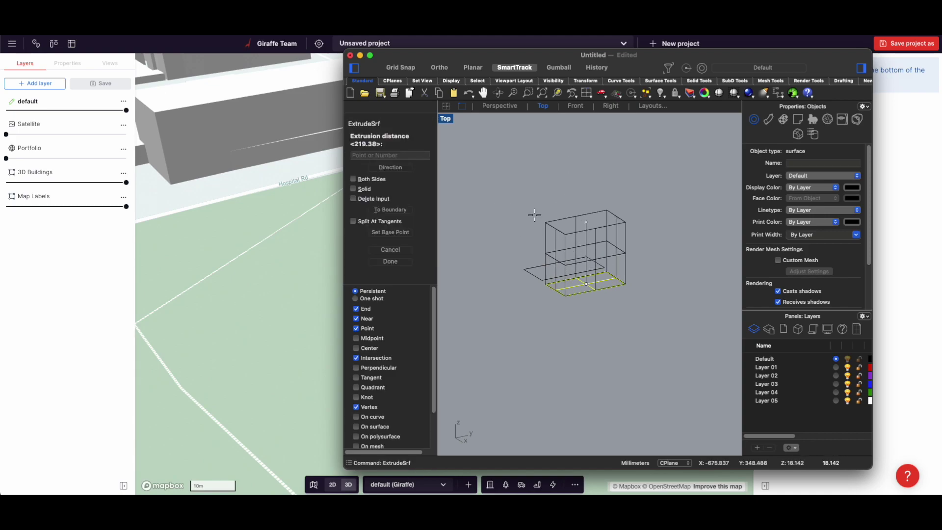
{"action": "left_click", "coordinate": [353, 189]}
{"action": "left_click", "coordinate": [475, 202]}
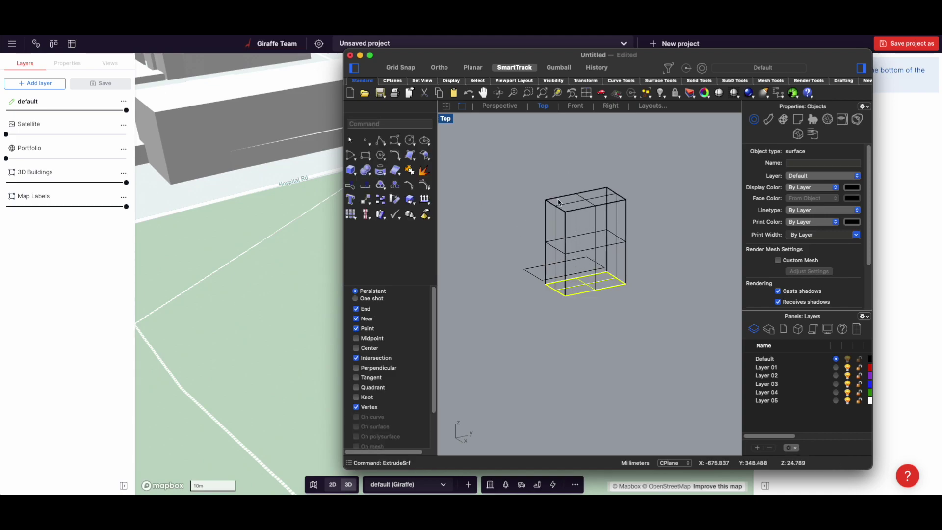
Step: Try the Rendered display mode on the extruded box and set the viewport to Shaded instead
{"action": "left_click", "coordinate": [520, 227]}
{"action": "right_click", "coordinate": [519, 230]}
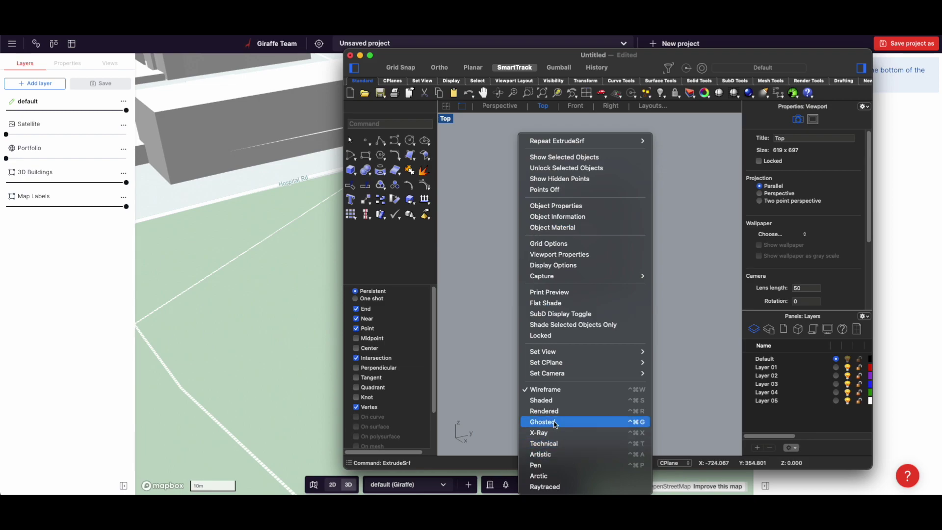
{"action": "left_click", "coordinate": [555, 411]}
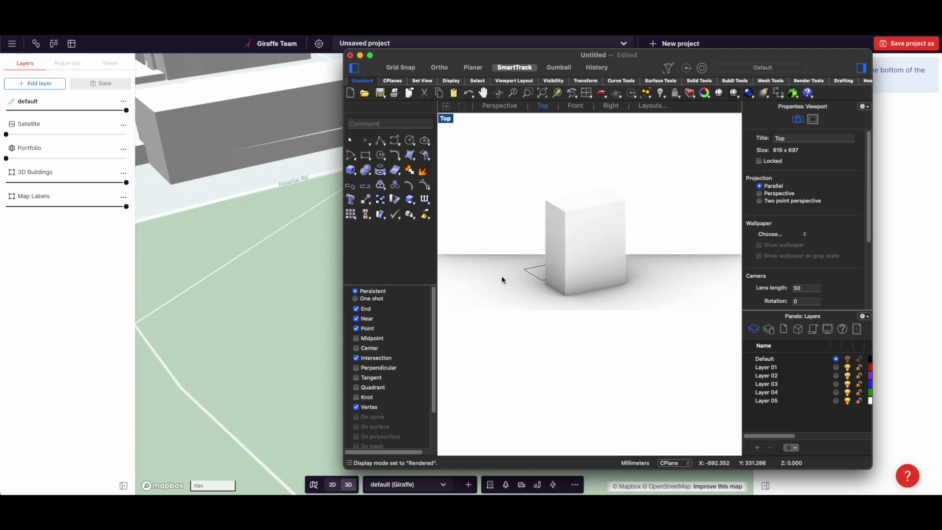
{"action": "right_click_drag", "start_coordinate": [509, 307], "coordinate": [523, 341]}
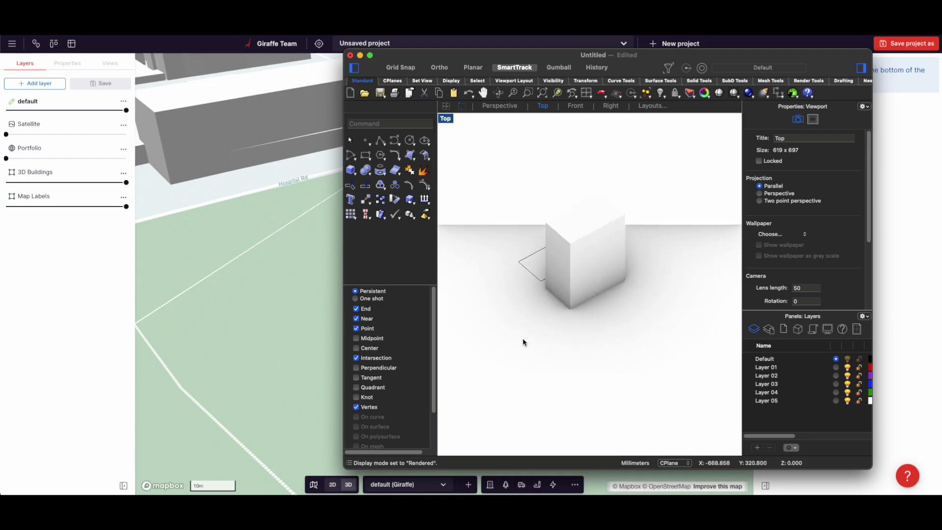
{"action": "right_click", "coordinate": [524, 340]}
{"action": "left_click", "coordinate": [544, 399]}
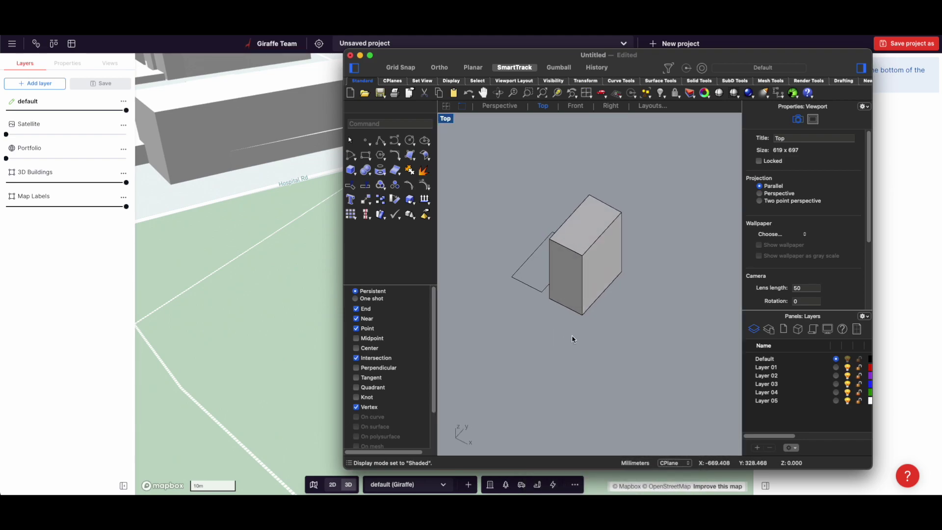
Step: Extrude the closed rectangle curve with ExtrudeCrv as a solid, up to about the height of the neighbouring box
{"action": "mouse_move", "coordinate": [572, 337]}
{"action": "right_mouse_down"}
{"action": "mouse_move", "coordinate": [599, 311]}
{"action": "mouse_move", "coordinate": [668, 316]}
{"action": "mouse_move", "coordinate": [518, 330]}
{"action": "right_mouse_up"}
{"action": "left_click", "coordinate": [517, 329]}
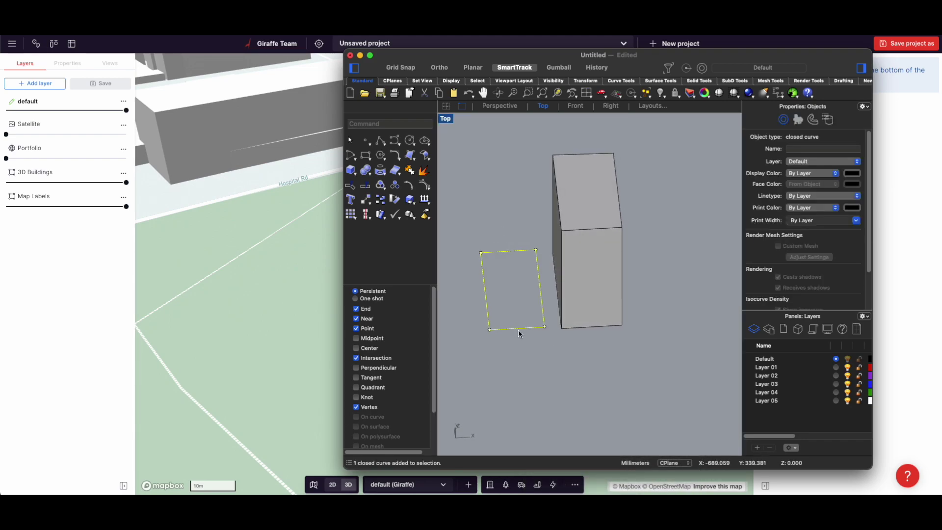
{"action": "type", "text": "extrude"}
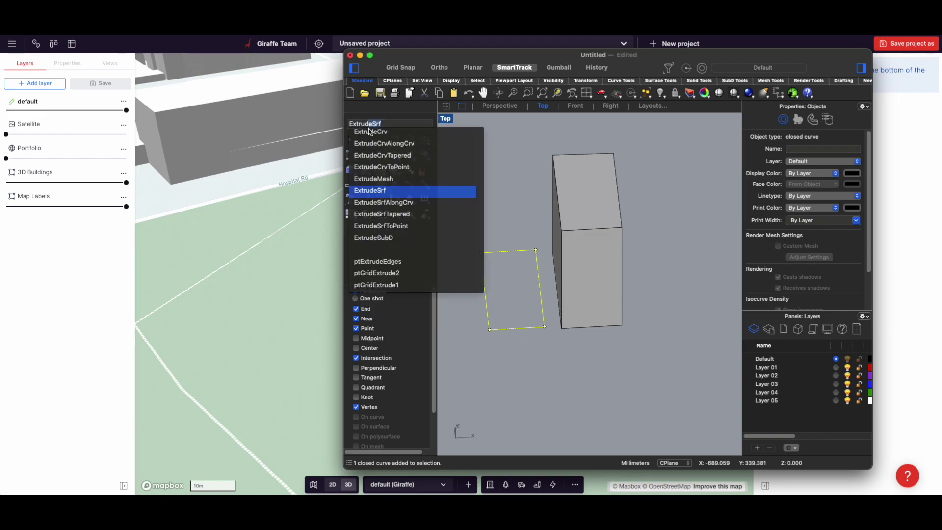
{"action": "left_click", "coordinate": [370, 131]}
{"action": "left_click", "coordinate": [354, 217]}
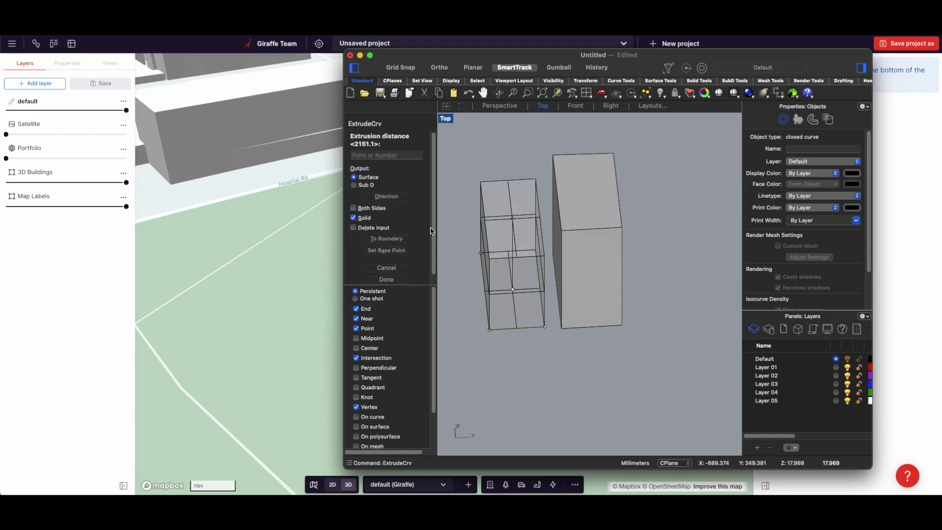
{"action": "left_click", "coordinate": [568, 315]}
{"action": "right_click_drag", "start_coordinate": [572, 370], "coordinate": [550, 365]}
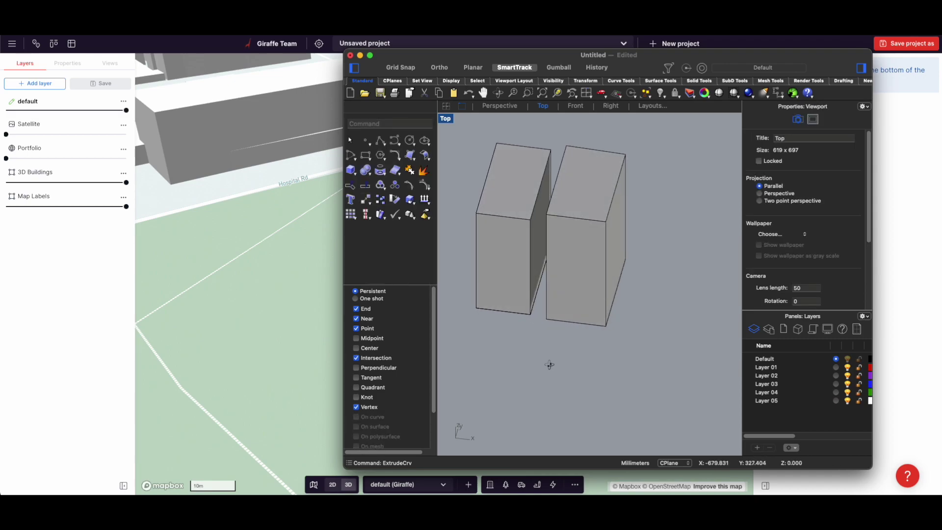
Step: Switch to Giraffe and set the usage of the 20 by 10 m rectangle nearer the road to Community
{"action": "left_click", "coordinate": [282, 269]}
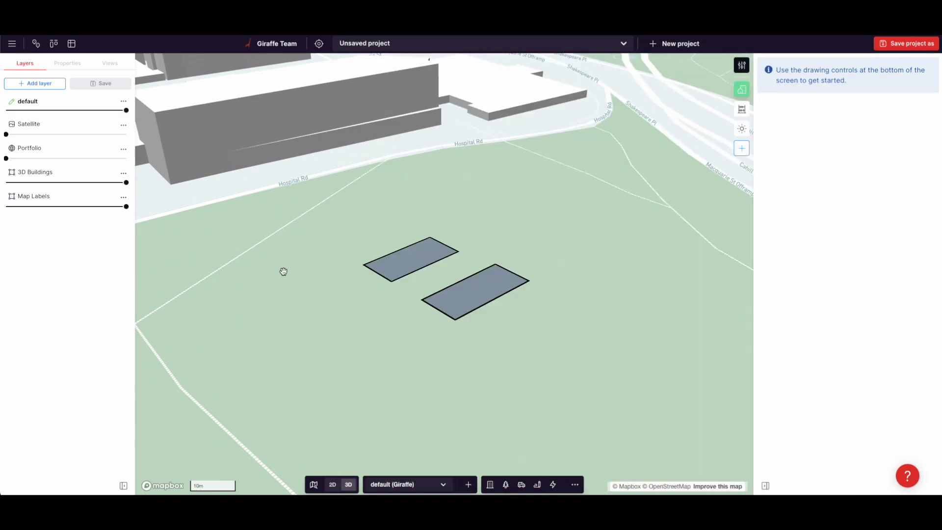
{"action": "left_click", "coordinate": [421, 265]}
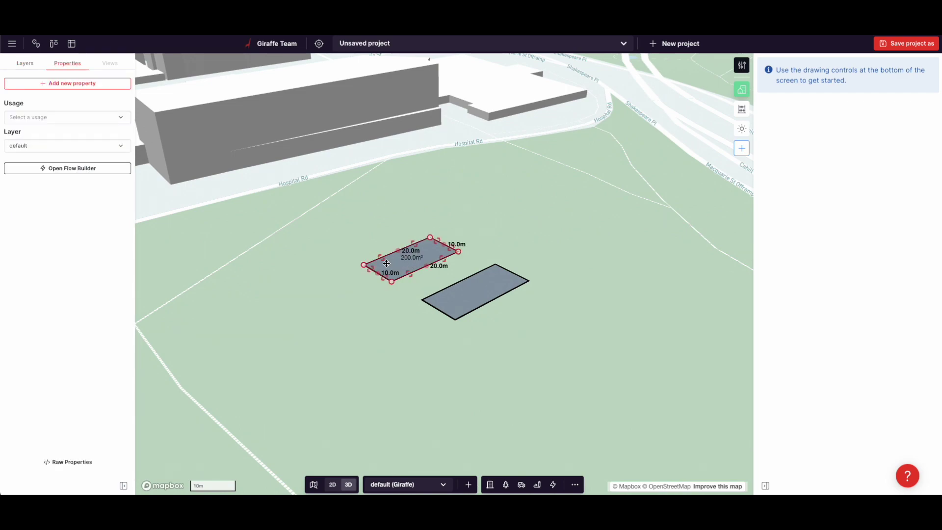
{"action": "left_click", "coordinate": [26, 118]}
{"action": "left_click", "coordinate": [66, 254]}
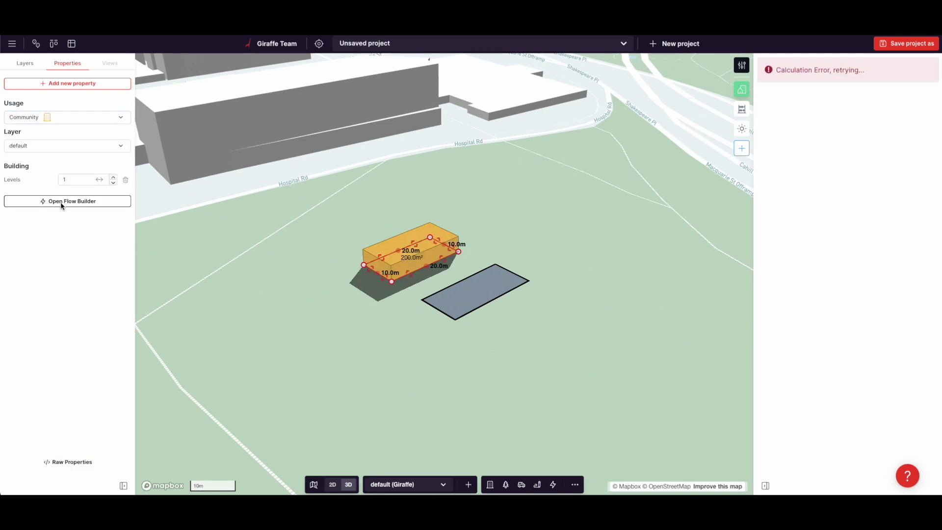
Step: Raise the Community building to 7 levels
{"action": "left_click", "coordinate": [114, 176]}
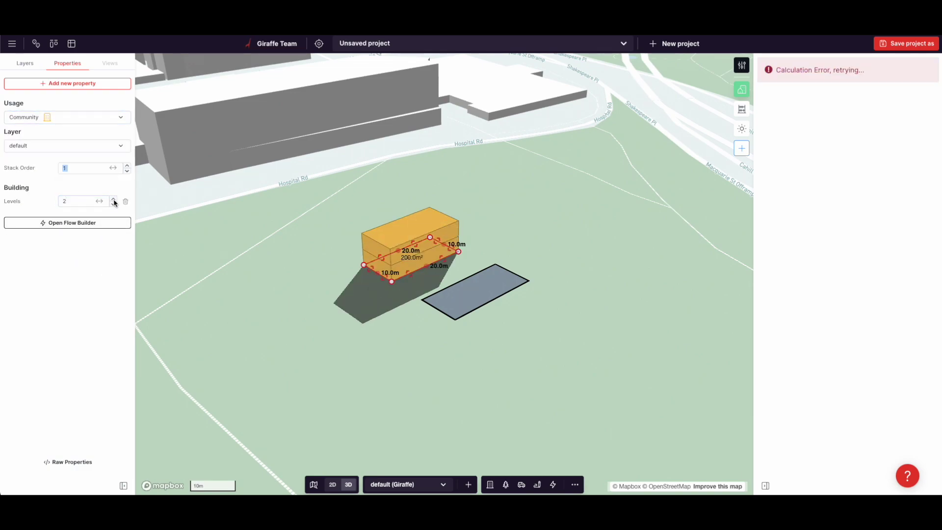
{"action": "left_click", "coordinate": [113, 199]}
{"action": "left_click", "coordinate": [113, 199]}
{"action": "left_click", "coordinate": [113, 198]}
{"action": "left_click", "coordinate": [114, 199]}
{"action": "left_click", "coordinate": [113, 198]}
Step: Push the building's long edge outward and shift its footprint edges, giving sides of about 16.1, 19.6, 20.7 and 20.0 m
{"action": "left_click", "coordinate": [398, 251]}
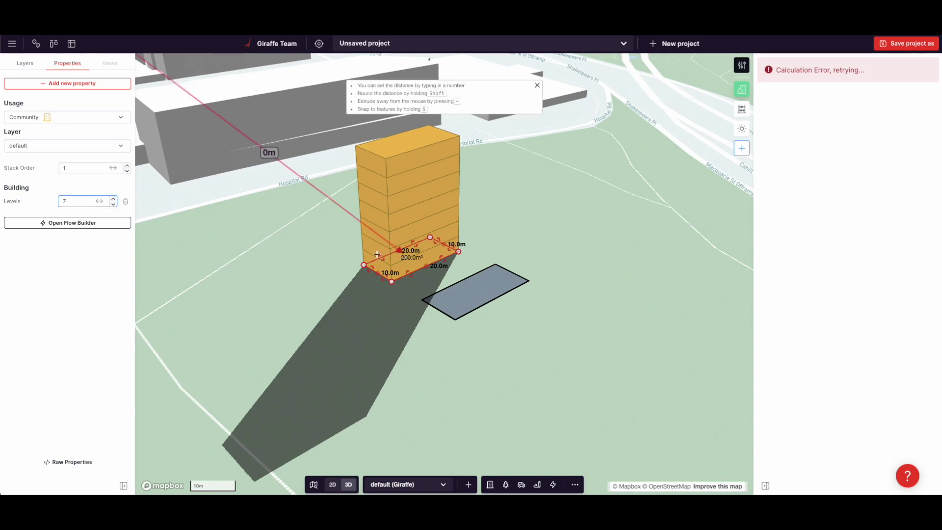
{"action": "left_click", "coordinate": [352, 241]}
{"action": "right_click_drag", "start_coordinate": [328, 278], "coordinate": [266, 285]}
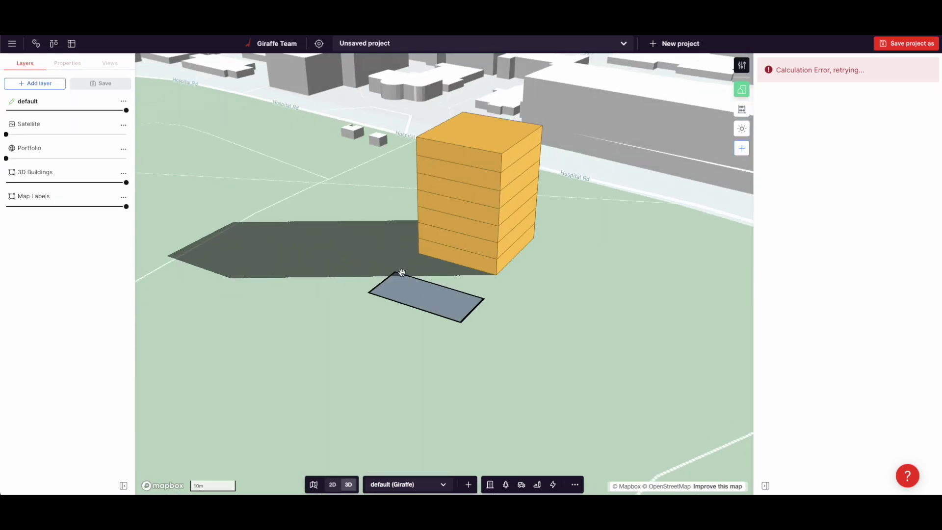
{"action": "left_click", "coordinate": [468, 255]}
{"action": "left_click", "coordinate": [571, 294]}
{"action": "left_click", "coordinate": [541, 158]}
{"action": "left_click_drag", "start_coordinate": [538, 234], "coordinate": [516, 237]}
{"action": "right_click_drag", "start_coordinate": [347, 285], "coordinate": [355, 214]}
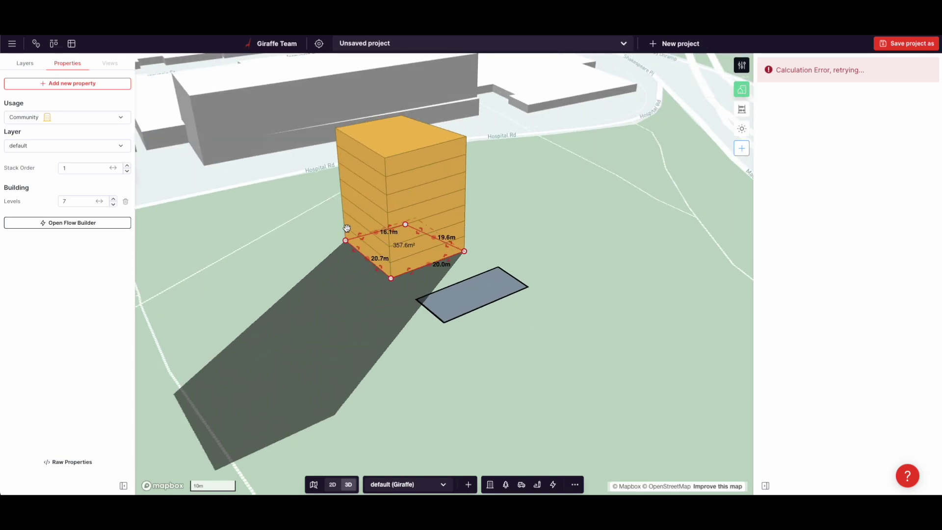
{"action": "left_click", "coordinate": [327, 285]}
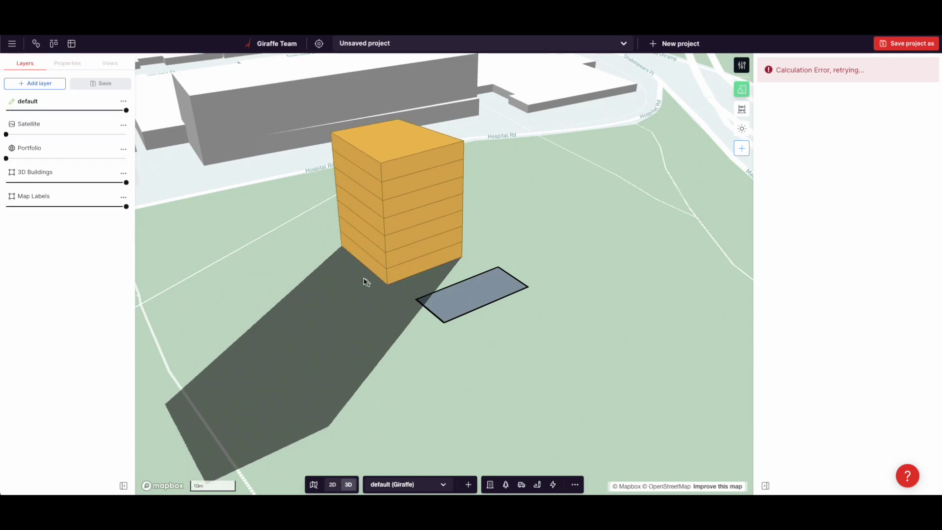
Step: Switch to Rhino and explode the box made from the four-corner surface into separate faces
{"action": "key", "text": "super+Tab"}
{"action": "left_click", "coordinate": [593, 228]}
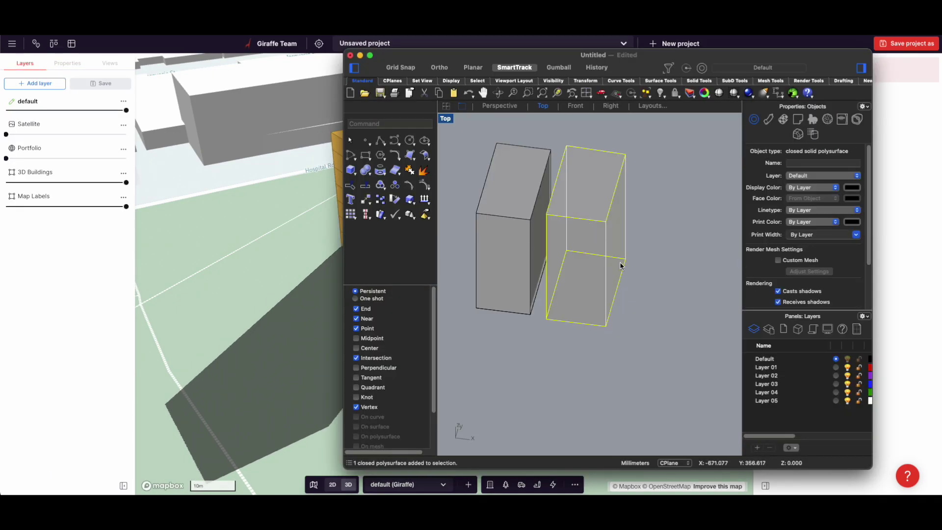
{"action": "type", "text": "ExtrudeCrv"}
{"action": "key", "text": "BackSpace"}
{"action": "key", "text": "BackSpace"}
{"action": "key", "text": "BackSpace"}
{"action": "key", "text": "BackSpace"}
{"action": "key", "text": "BackSpace"}
{"action": "key", "text": "BackSpace"}
{"action": "key", "text": "BackSpace"}
{"action": "key", "text": "BackSpace"}
{"action": "type", "text": "plode"}
{"action": "key", "text": "Return"}
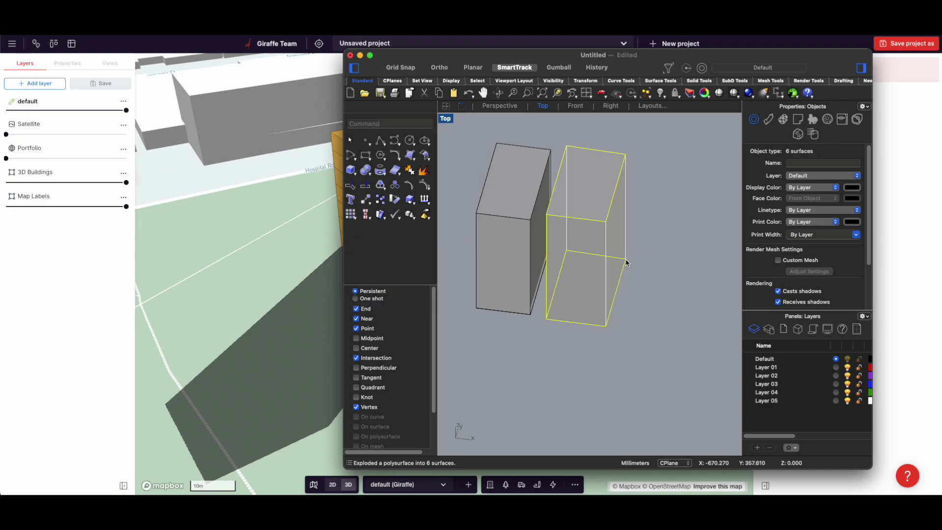
Step: Turn on the exploded faces' control points and move the box's outer back top corner inward along the roof
{"action": "key", "text": "F10"}
{"action": "left_click", "coordinate": [626, 155]}
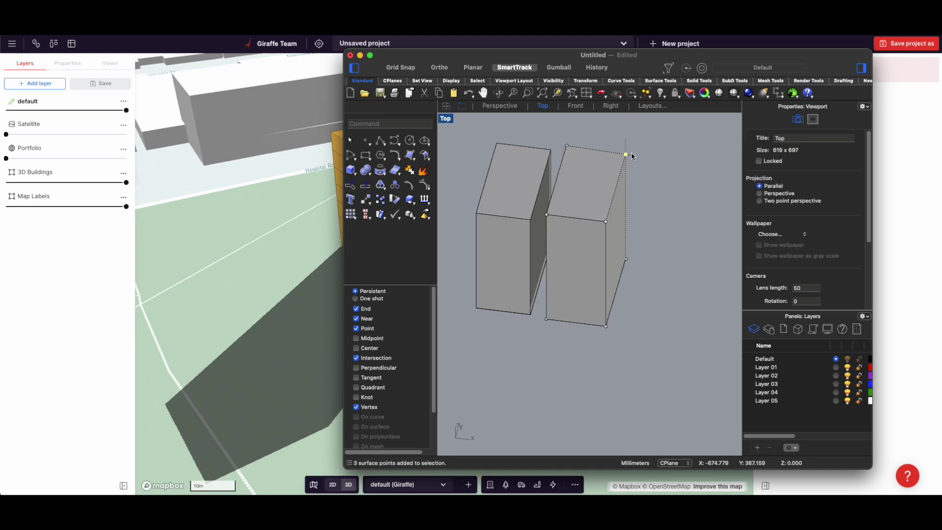
{"action": "left_click_drag", "start_coordinate": [625, 154], "coordinate": [596, 150]}
{"action": "left_click", "coordinate": [654, 181]}
{"action": "right_click_drag", "start_coordinate": [654, 180], "coordinate": [572, 179]}
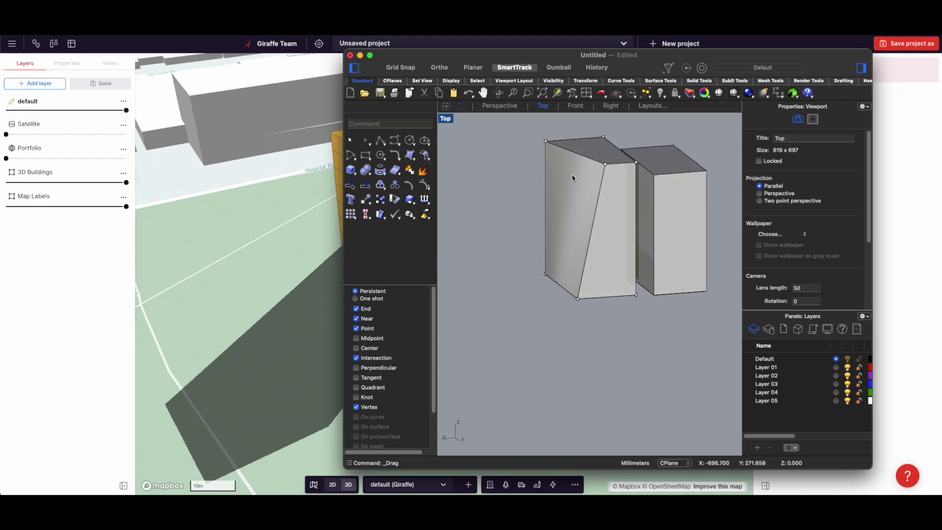
Step: Move the exploded box's outer front top corner down and outward so the roof slopes
{"action": "left_click", "coordinate": [546, 142]}
{"action": "left_click_drag", "start_coordinate": [546, 142], "coordinate": [509, 199]}
{"action": "right_click_drag", "start_coordinate": [509, 199], "coordinate": [694, 191]}
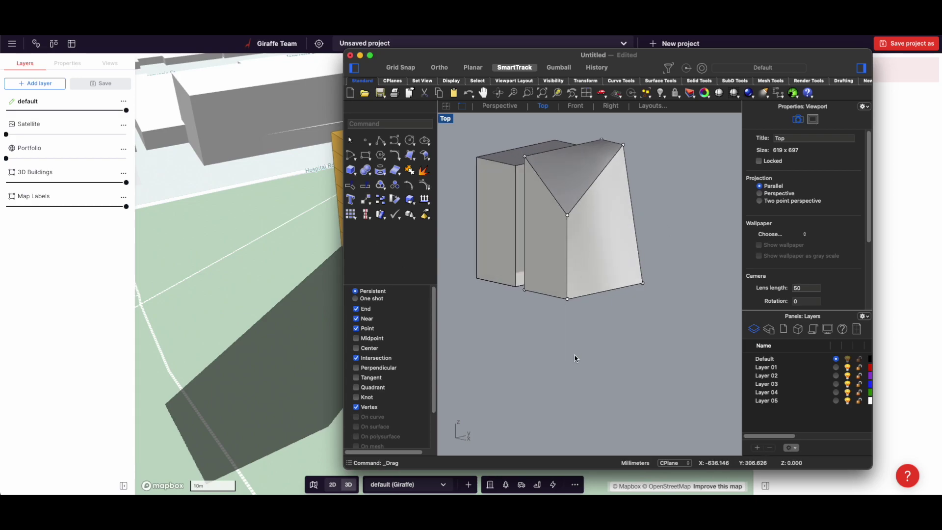
{"action": "right_click_drag", "start_coordinate": [575, 355], "coordinate": [568, 347]}
Step: Switch to Giraffe and push the building's 20.7 m side outward, lengthening the footprint to about 30.8 m
{"action": "left_click", "coordinate": [279, 280]}
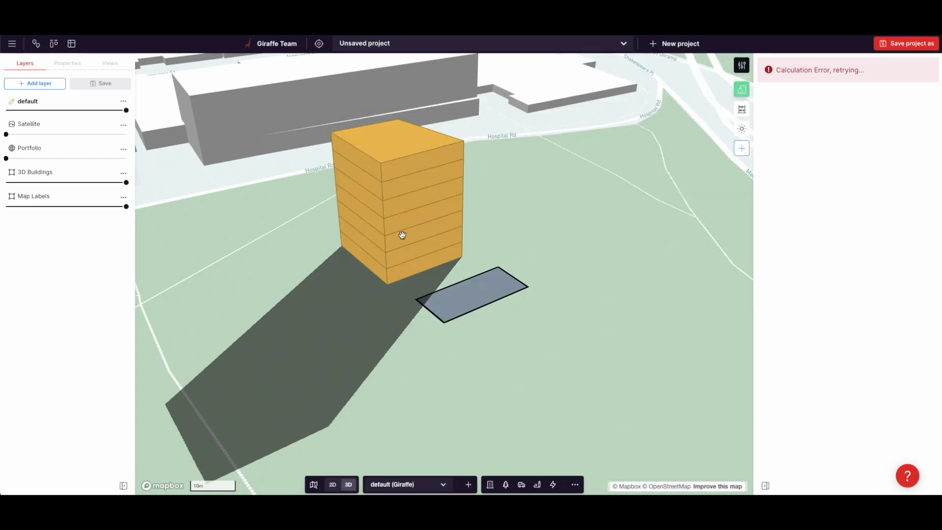
{"action": "scroll", "coordinate": [382, 292], "scroll_direction": "down", "scroll_amount": 1}
{"action": "left_click", "coordinate": [376, 261]}
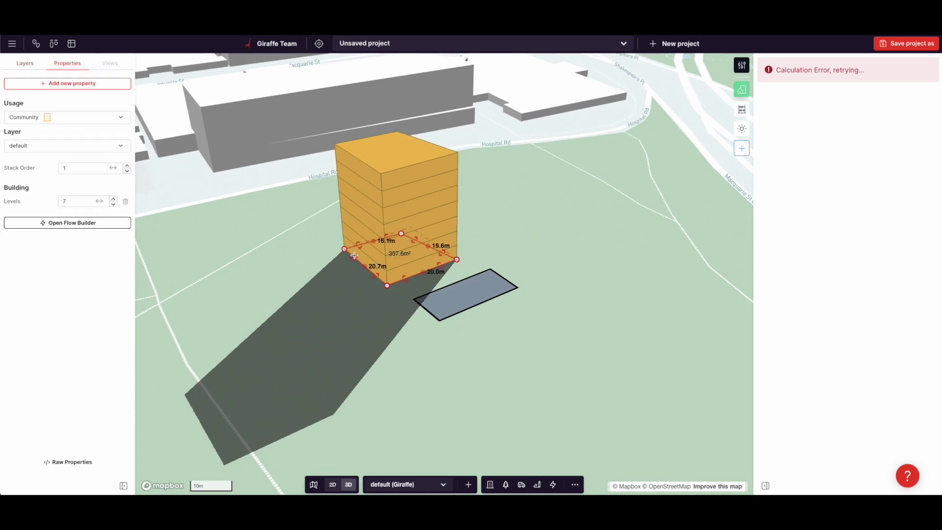
{"action": "left_click_drag", "start_coordinate": [365, 267], "coordinate": [320, 271]}
{"action": "left_click_drag", "start_coordinate": [352, 333], "coordinate": [422, 341]}
Step: Adjust the building's level count up and down, leaving it at 3 levels
{"action": "key", "text": "Down"}
{"action": "key", "text": "Down"}
{"action": "key", "text": "Down"}
{"action": "key", "text": "Down"}
{"action": "key", "text": "Up"}
{"action": "key", "text": "Up"}
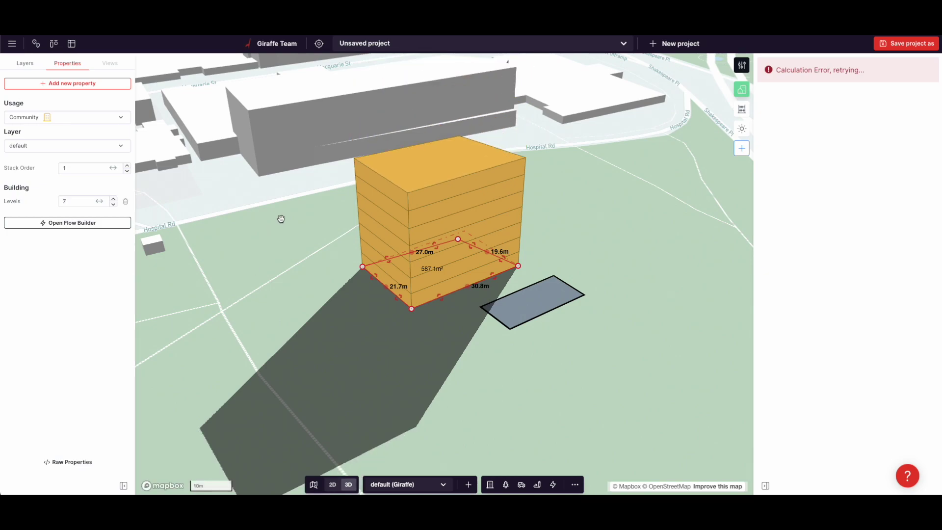
{"action": "left_click_drag", "start_coordinate": [395, 177], "coordinate": [392, 198]}
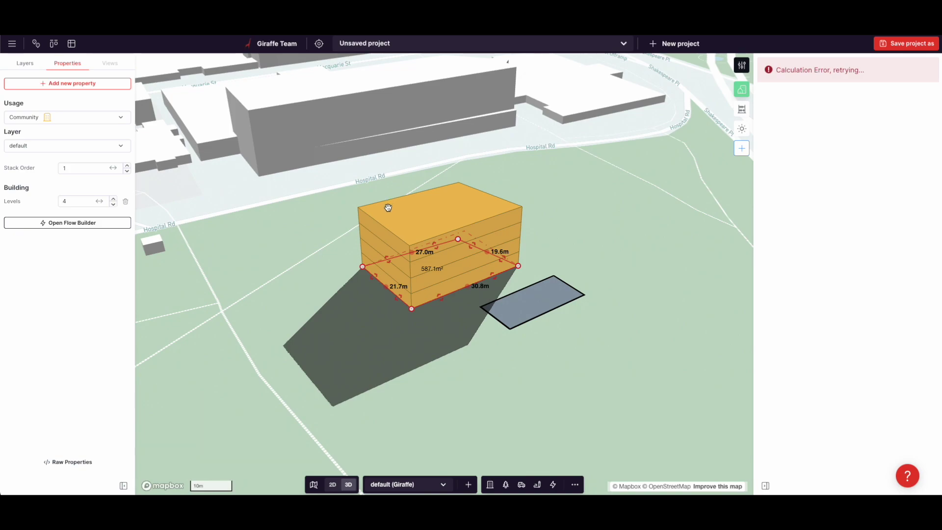
{"action": "key", "text": "Down"}
{"action": "key", "text": "Down"}
{"action": "key", "text": "Up"}
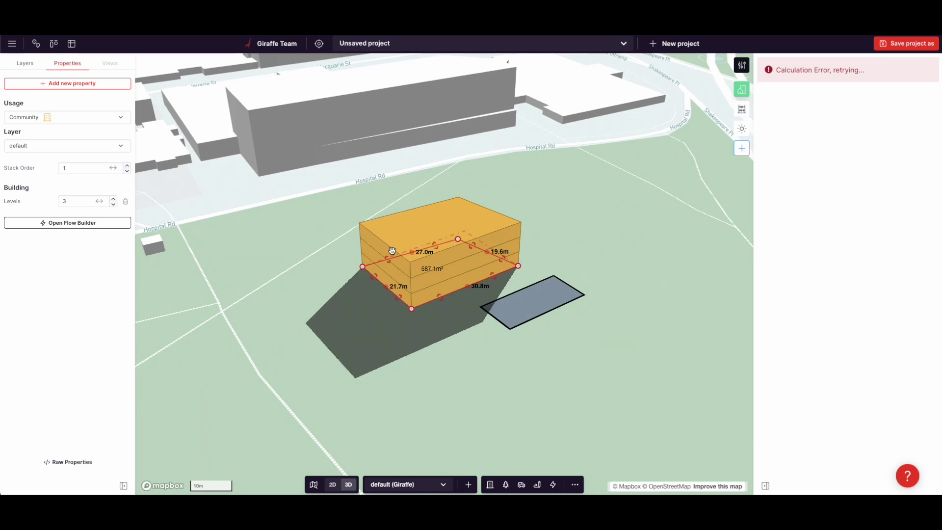
Step: Duplicate the three-level building and stack the copy on the original, with its footprint reduced to about 23.4 by 21 m
{"action": "key", "text": "ctrl+c"}
{"action": "key", "text": "ctrl+v"}
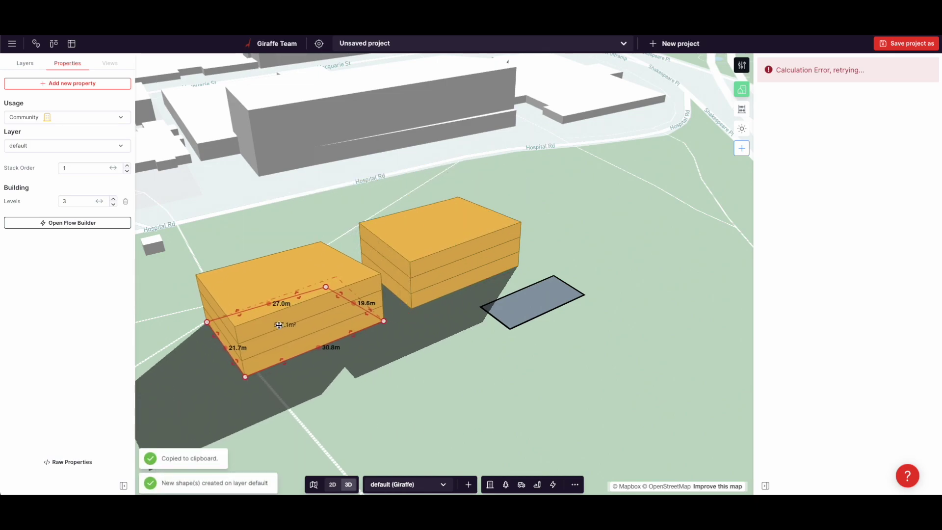
{"action": "right_click_drag", "start_coordinate": [417, 347], "coordinate": [395, 343]}
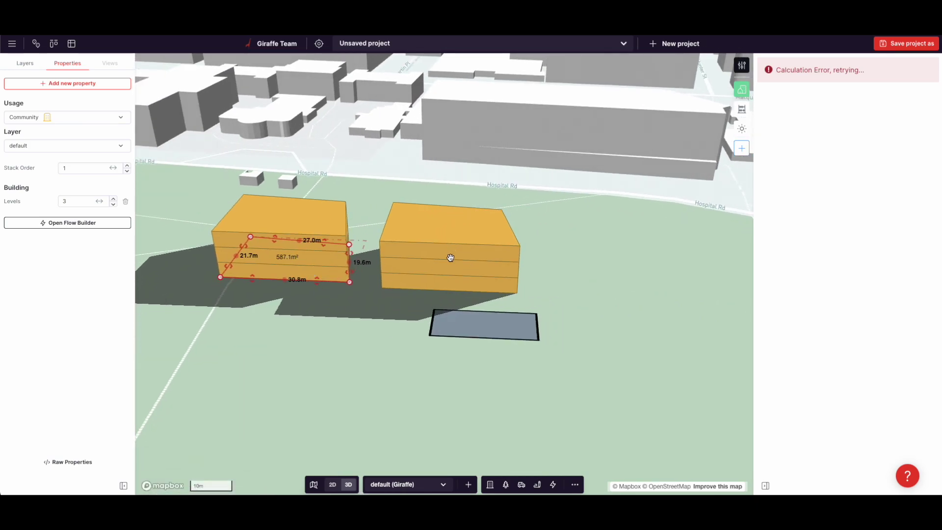
{"action": "right_click_drag", "start_coordinate": [278, 302], "coordinate": [293, 309]}
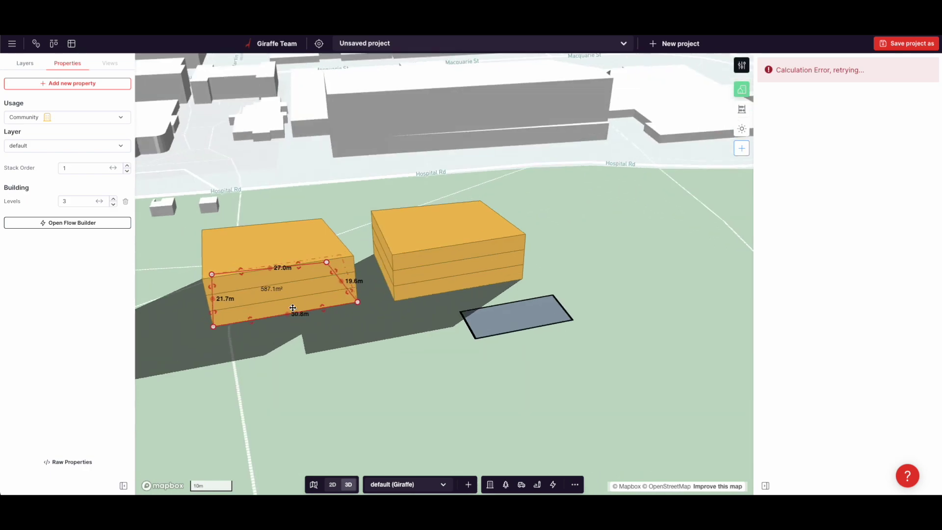
{"action": "left_click_drag", "start_coordinate": [269, 289], "coordinate": [382, 263]}
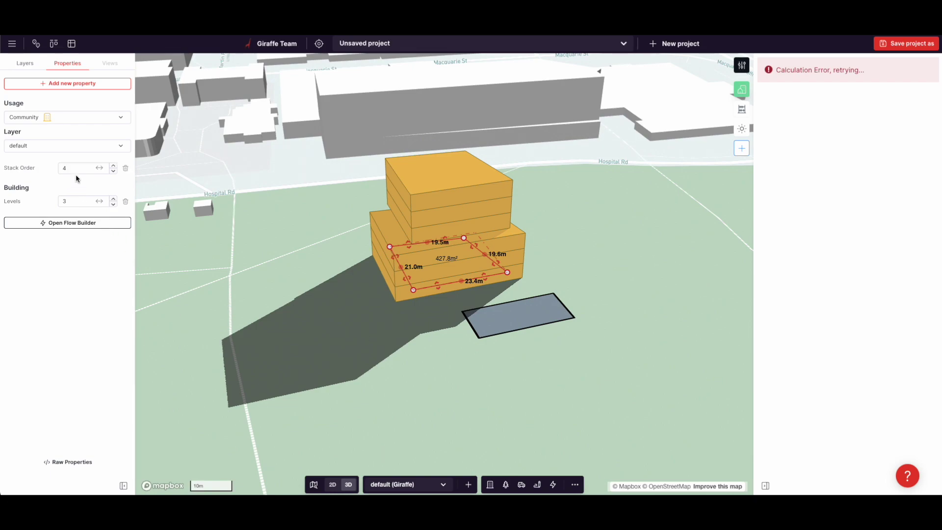
Step: Try stacking the smaller volume beneath the larger one by setting its stack order to 0, and undo it
{"action": "key", "text": "ctrl+z"}
{"action": "key", "text": "Down"}
{"action": "right_click_drag", "start_coordinate": [459, 340], "coordinate": [440, 279]}
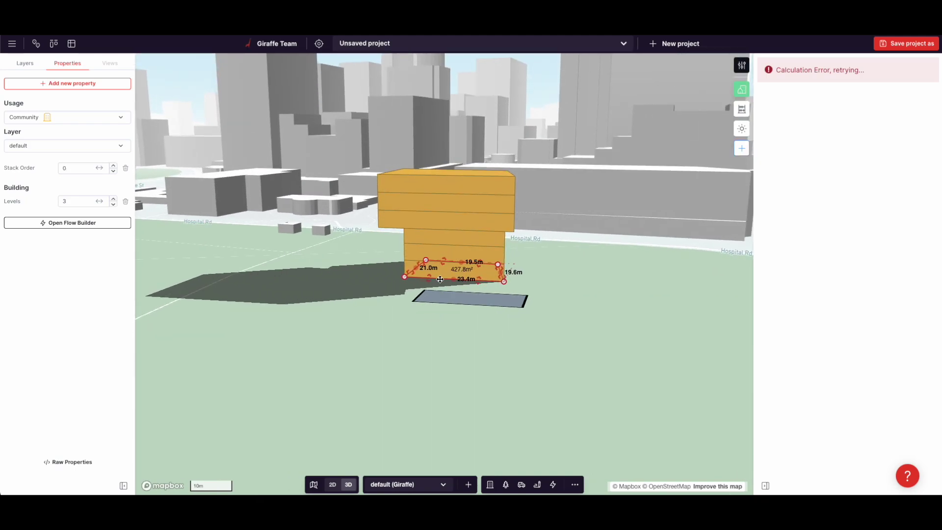
{"action": "key", "text": "ctrl+z"}
{"action": "key", "text": "ctrl+shift+z"}
{"action": "key", "text": "ctrl+z"}
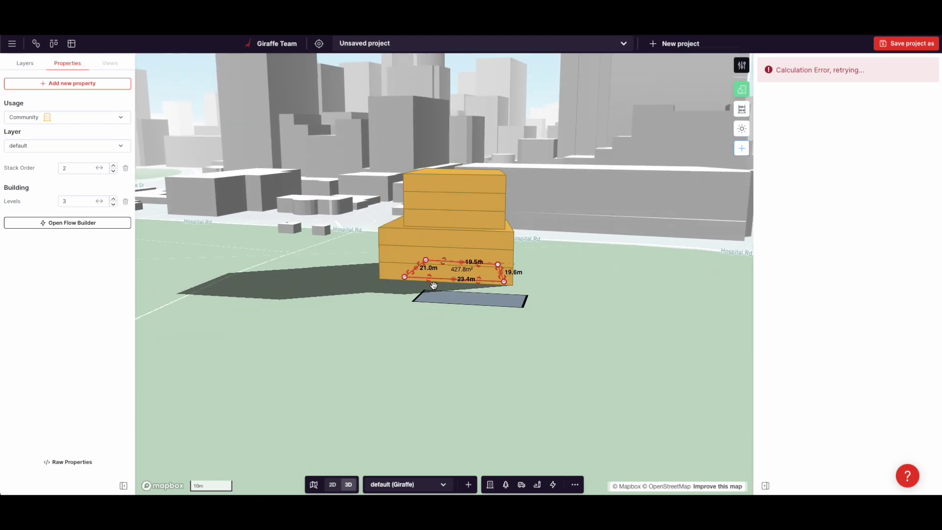
Step: Set the smaller upper volume to 7 levels with stack order 3 and deselect it
{"action": "right_click_drag", "start_coordinate": [384, 308], "coordinate": [398, 319]}
{"action": "key", "text": "Up"}
{"action": "key", "text": "Up"}
{"action": "key", "text": "Up"}
{"action": "key", "text": "Up"}
{"action": "key", "text": "Up"}
{"action": "key", "text": "Up"}
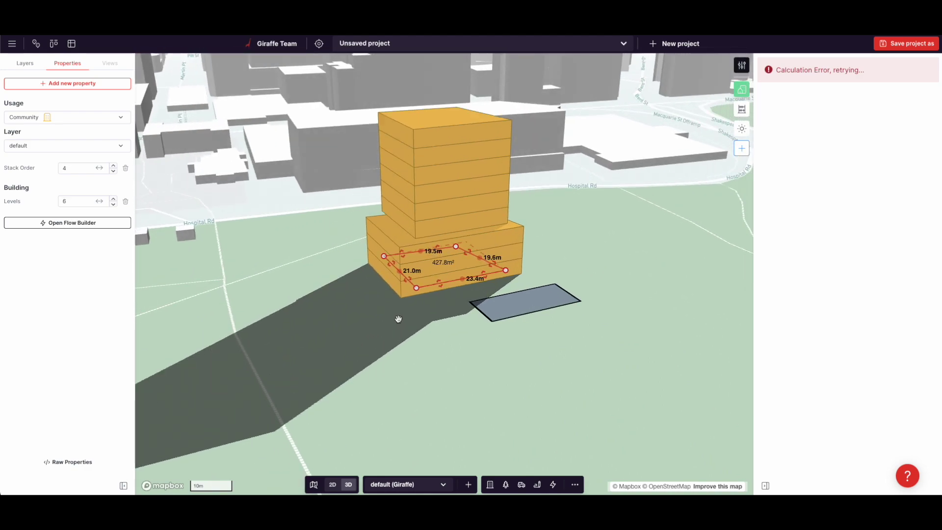
{"action": "key", "text": "Down"}
{"action": "key", "text": "Down"}
{"action": "key", "text": "Down"}
{"action": "key", "text": "Down"}
{"action": "key", "text": "Up"}
{"action": "key", "text": "Down"}
{"action": "key", "text": "Up"}
{"action": "key", "text": "Up"}
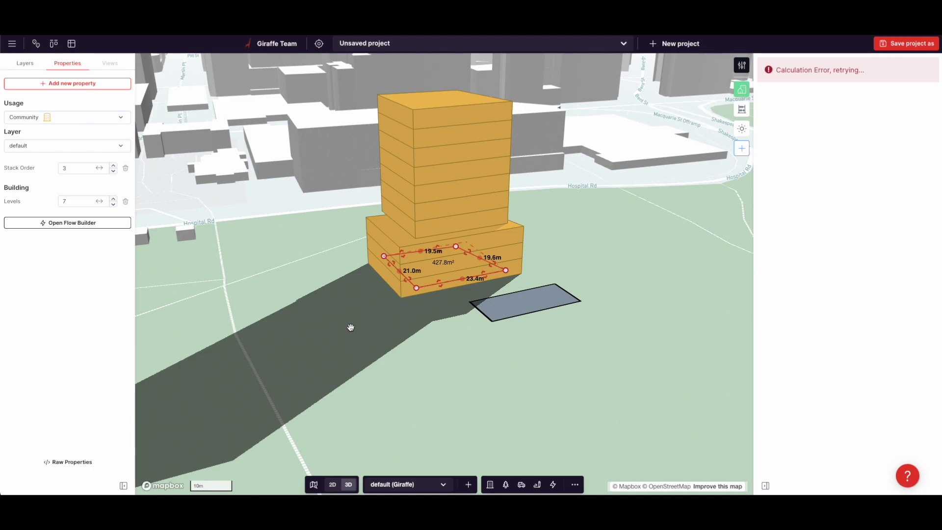
{"action": "right_click_drag", "start_coordinate": [354, 339], "coordinate": [377, 335]}
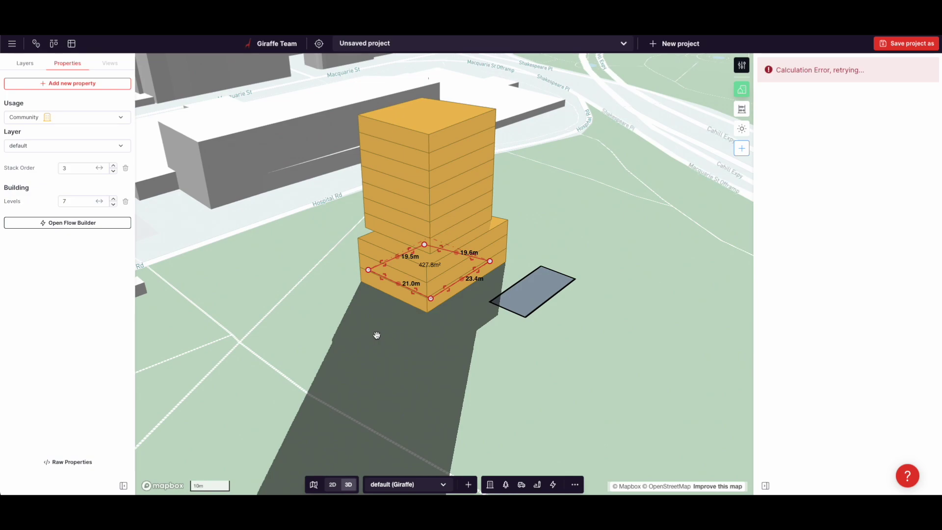
{"action": "left_click", "coordinate": [434, 328]}
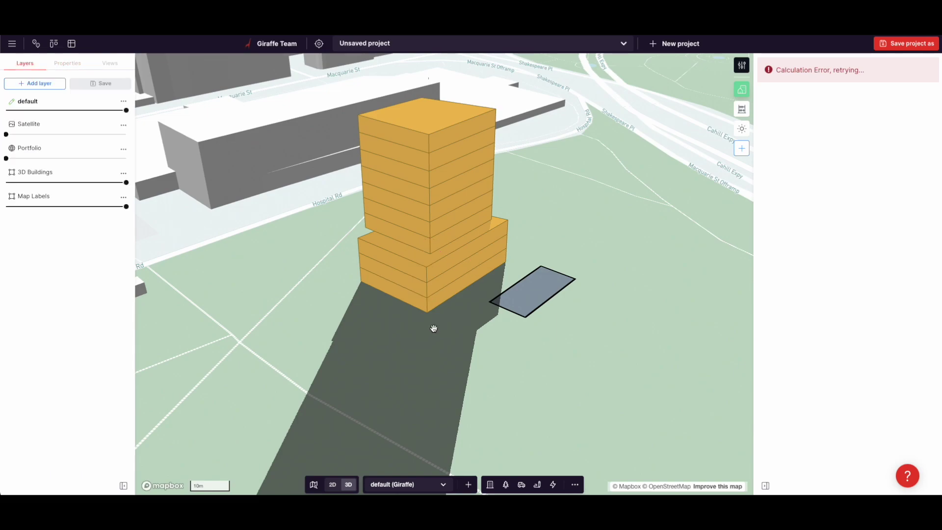
Step: Switch the map to the 2D plan view and turn on the drawing grid
{"action": "key", "text": "2"}
{"action": "left_click_drag", "start_coordinate": [513, 345], "coordinate": [477, 336]}
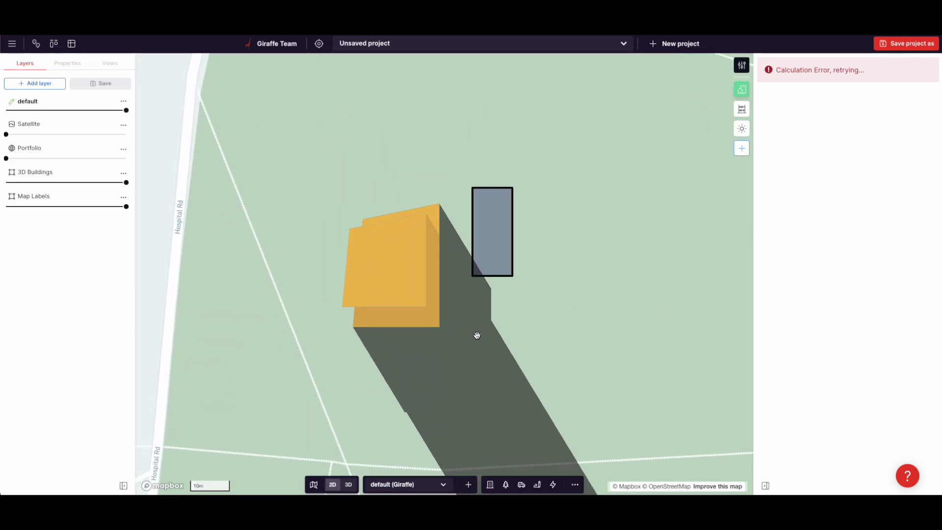
{"action": "key", "text": "g"}
{"action": "scroll", "coordinate": [443, 337], "scroll_direction": "down", "scroll_amount": 3}
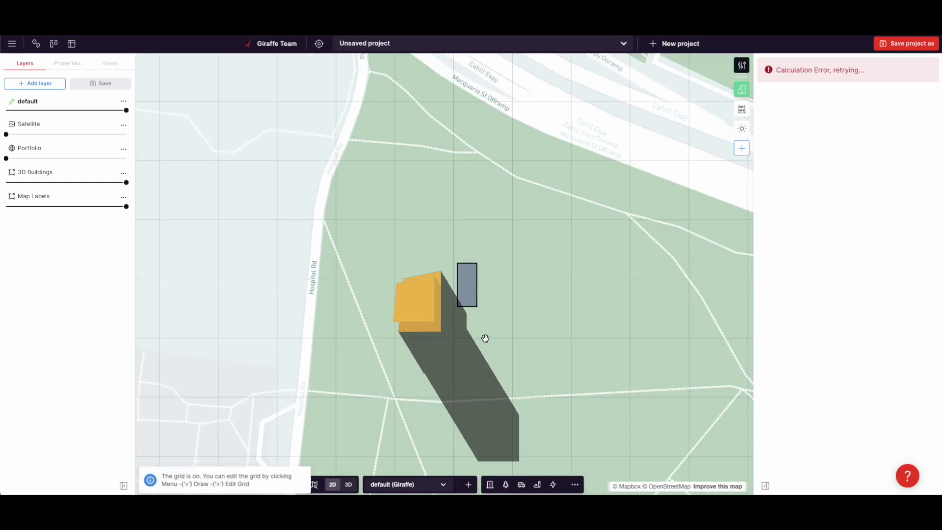
{"action": "key", "text": "r"}
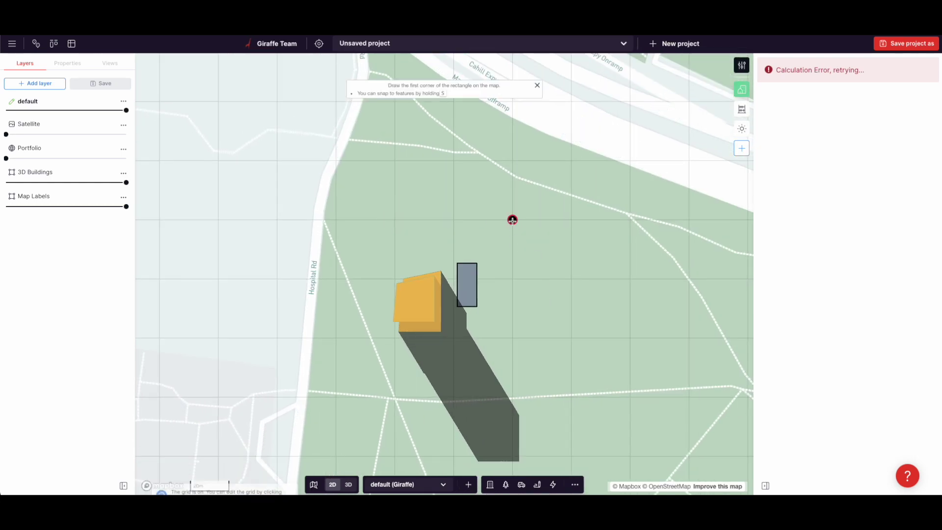
{"action": "left_click", "coordinate": [512, 220]}
{"action": "left_click", "coordinate": [512, 397]}
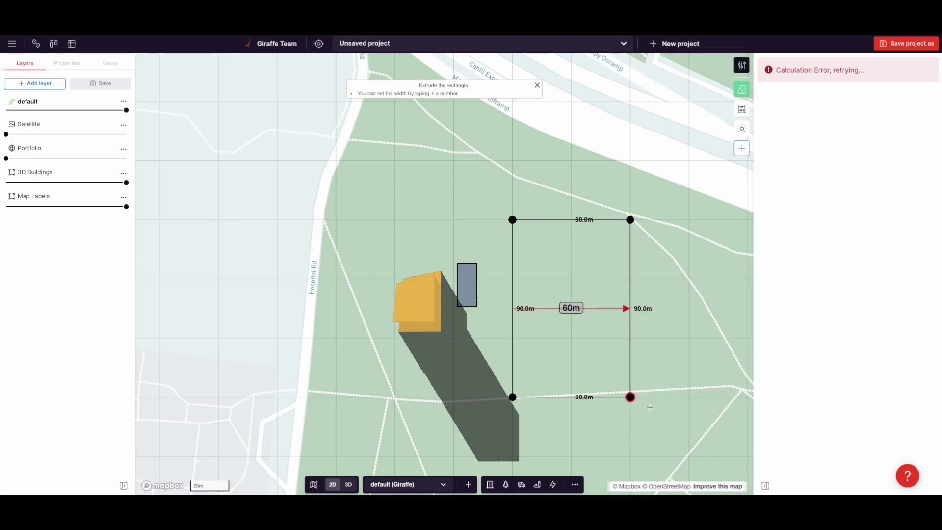
{"action": "key", "text": "Escape"}
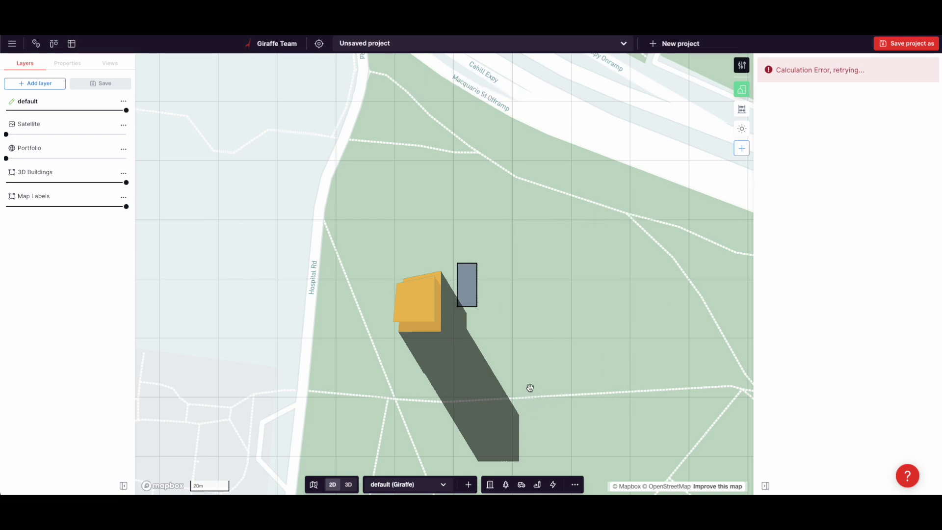
Step: Edit the drawing grid to 4 m spacing, with its origin at the Hospital Rd edge and its axis angled northeast
{"action": "right_click", "coordinate": [530, 388]}
{"action": "type", "text": "ed"}
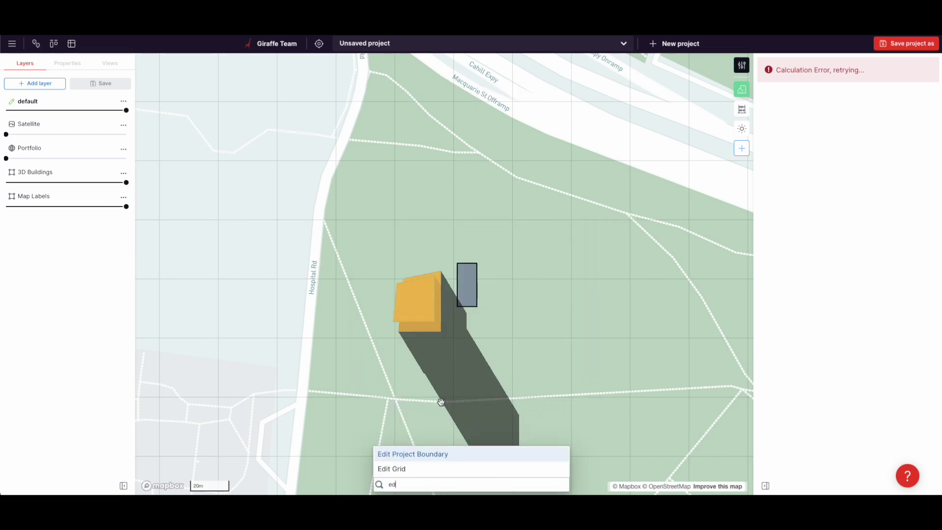
{"action": "left_click", "coordinate": [400, 472]}
{"action": "scroll", "coordinate": [476, 255], "scroll_direction": "up", "scroll_amount": 5}
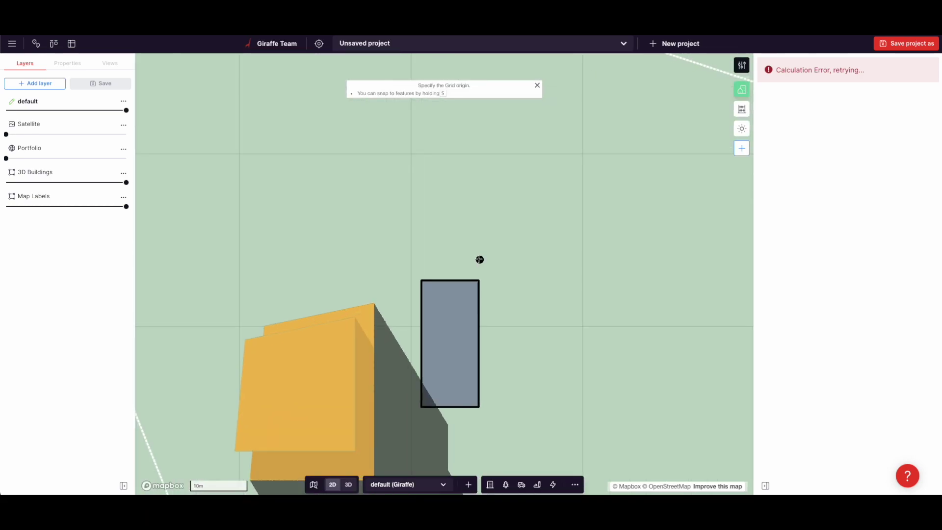
{"action": "scroll", "coordinate": [275, 272], "scroll_direction": "down", "scroll_amount": 5}
{"action": "left_click", "coordinate": [187, 234]}
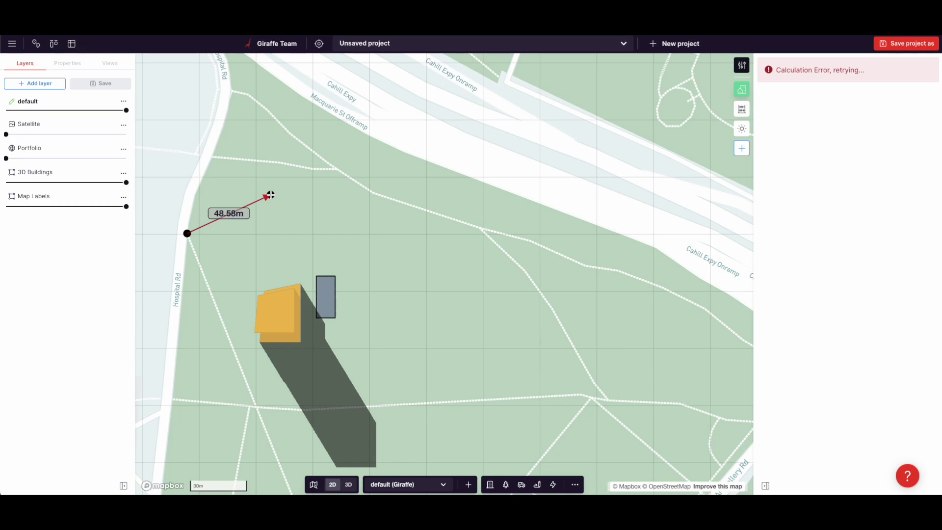
{"action": "type", "text": "4"}
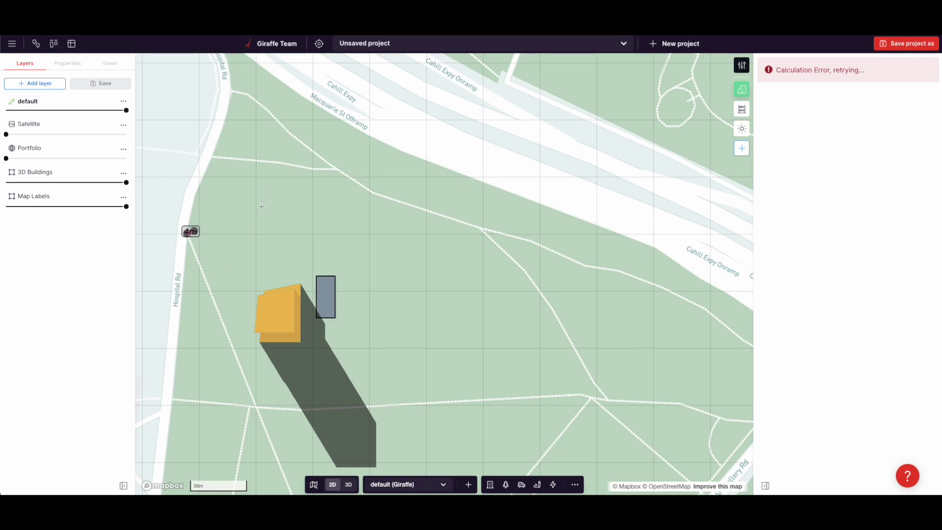
{"action": "left_click", "coordinate": [279, 175]}
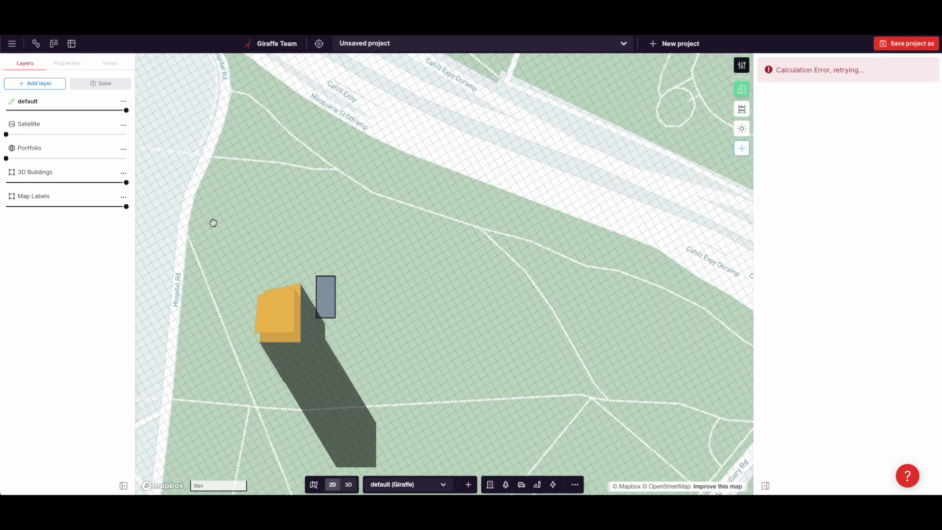
Step: Delete the small grey rectangle beside the stacked building
{"action": "scroll", "coordinate": [208, 238], "scroll_direction": "down", "scroll_amount": 1}
{"action": "left_click_drag", "start_coordinate": [213, 246], "coordinate": [268, 241]}
{"action": "scroll", "coordinate": [285, 270], "scroll_direction": "down", "scroll_amount": 3}
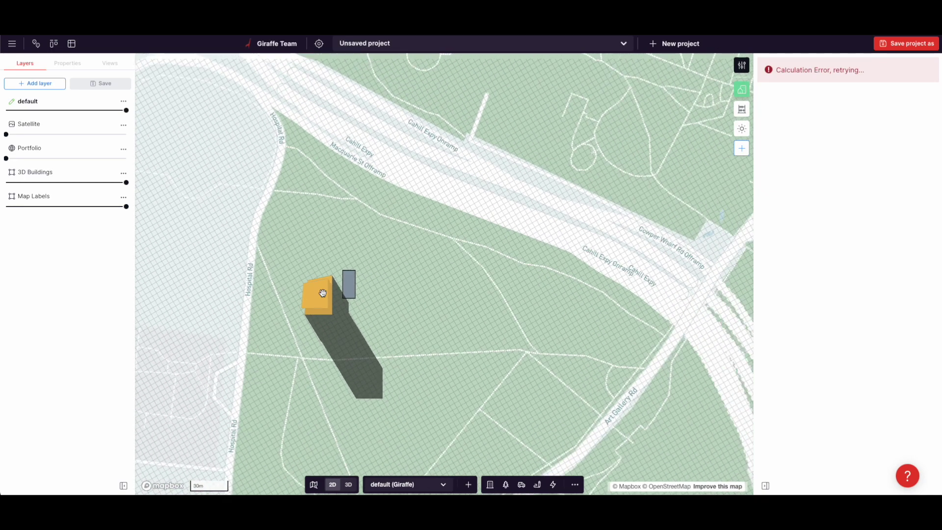
{"action": "scroll", "coordinate": [267, 375], "scroll_direction": "up", "scroll_amount": 5}
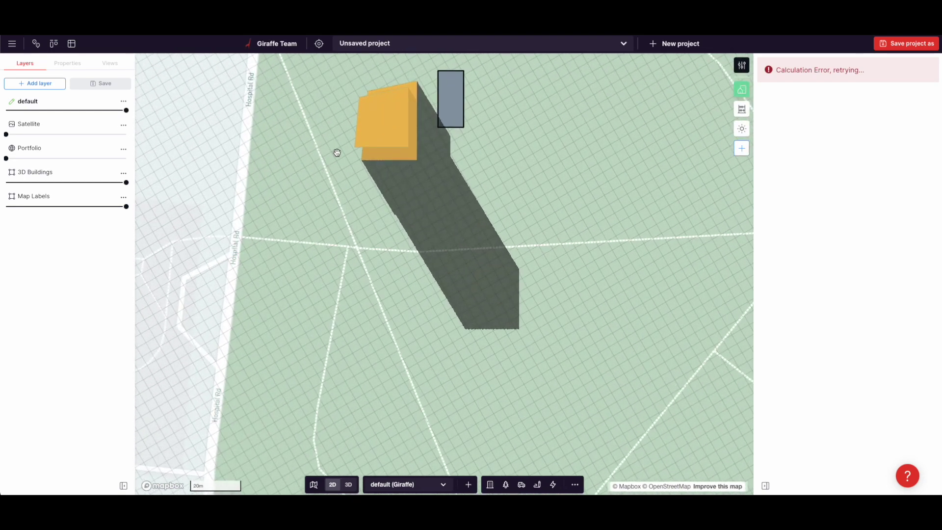
{"action": "left_click_drag", "start_coordinate": [337, 153], "coordinate": [298, 324]}
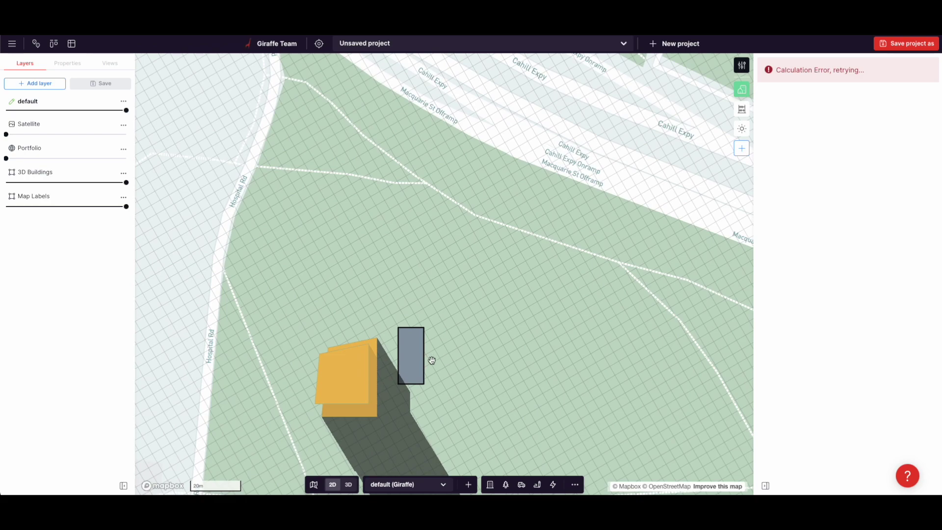
{"action": "left_click", "coordinate": [420, 358]}
{"action": "key", "text": "Delete"}
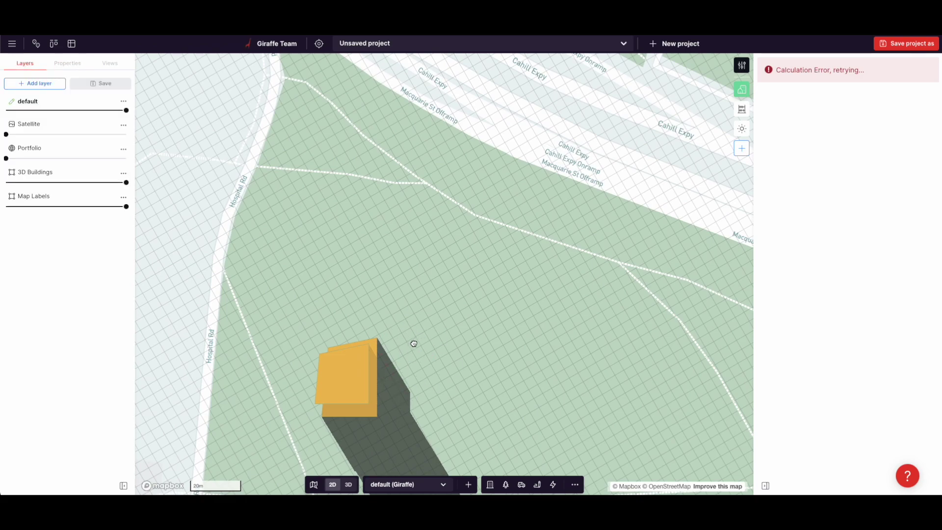
Step: Move the two stacked building volumes together northward toward the footpaths and deselect them
{"action": "left_click", "coordinate": [322, 399]}
{"action": "left_click_drag", "start_coordinate": [338, 385], "coordinate": [372, 269]}
{"action": "left_click", "coordinate": [309, 223]}
Step: Draw a grid-aligned rectangle 64 m long and 4 m wide between Hospital Rd and the building
{"action": "scroll", "coordinate": [308, 222], "scroll_direction": "up", "scroll_amount": 2}
{"action": "key", "text": "r"}
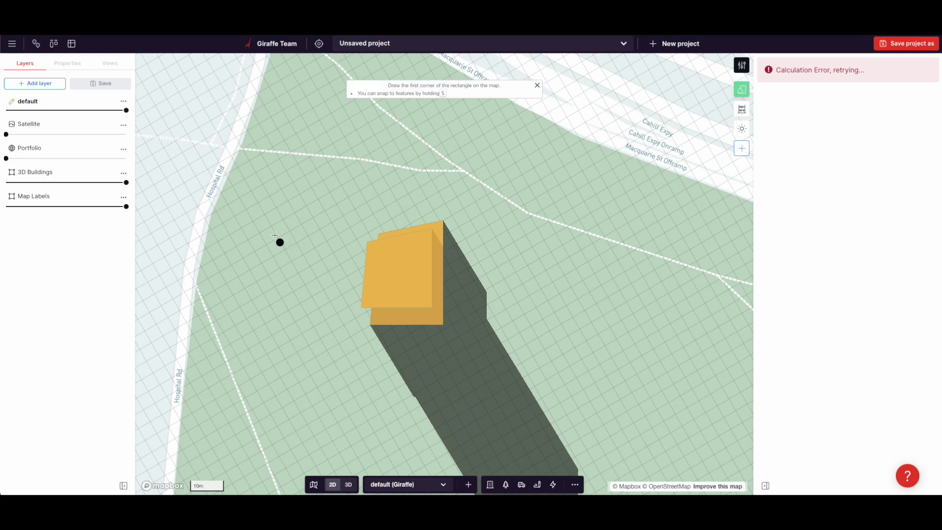
{"action": "left_click", "coordinate": [266, 244]}
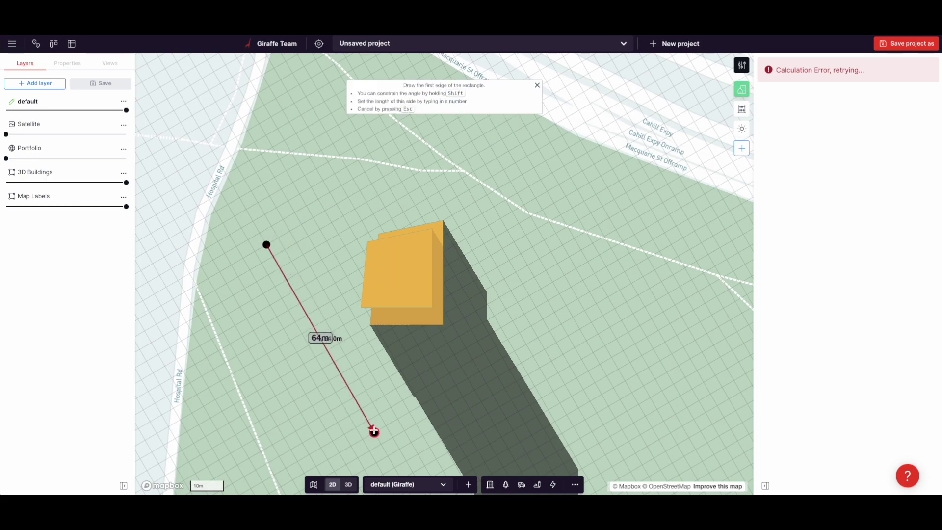
{"action": "left_click", "coordinate": [374, 432]}
{"action": "left_click", "coordinate": [386, 426]}
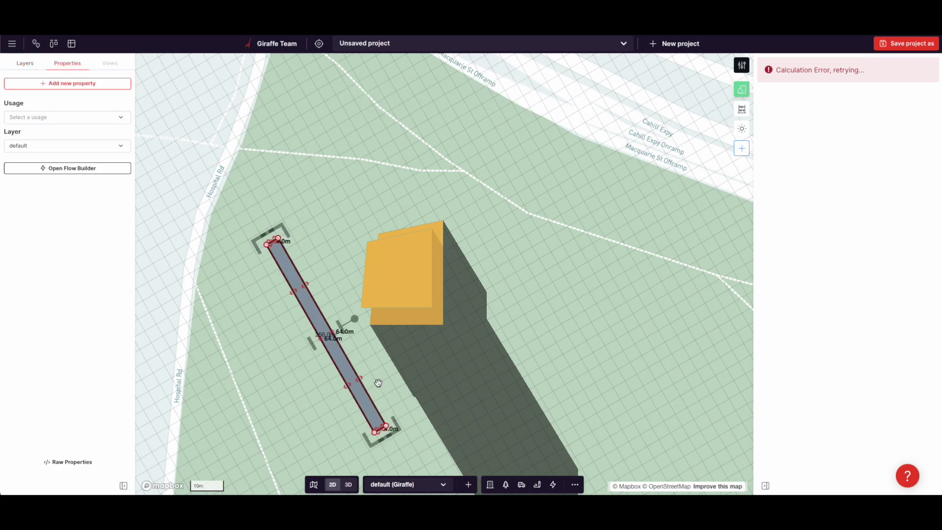
Step: Split the rectangle's west side at its midpoint and offset the northern half outward by 8 m, making it 12 m wide and 32 m long
{"action": "scroll", "coordinate": [321, 314], "scroll_direction": "up", "scroll_amount": 1}
{"action": "left_click", "coordinate": [320, 341]}
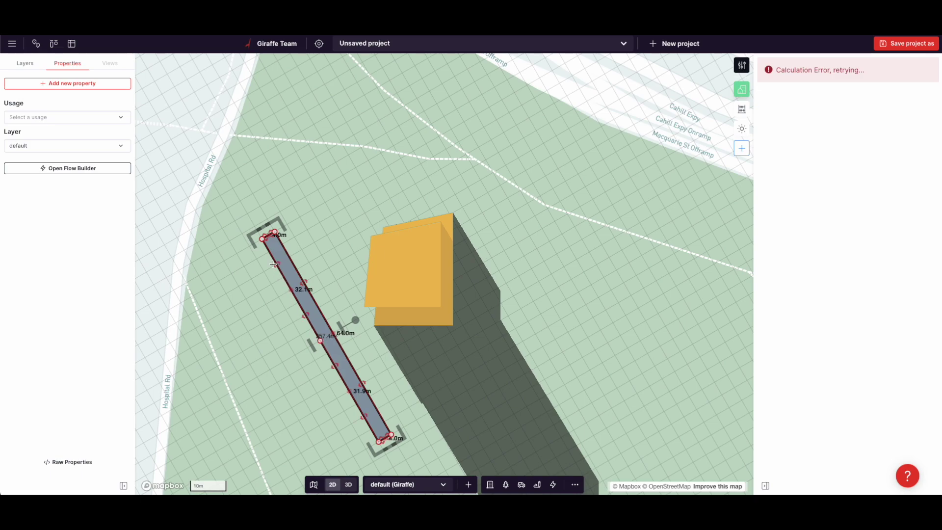
{"action": "left_click_drag", "start_coordinate": [273, 265], "coordinate": [251, 278]}
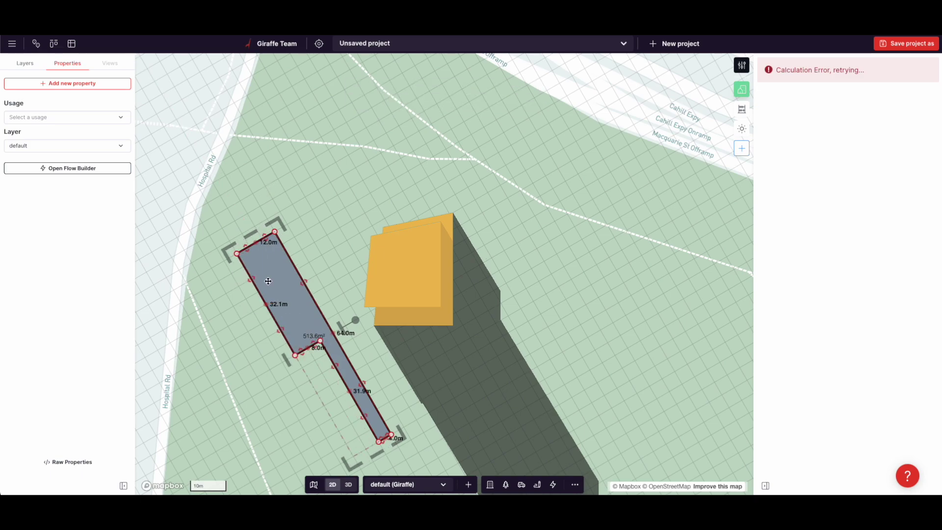
{"action": "scroll", "coordinate": [268, 281], "scroll_direction": "up", "scroll_amount": 3}
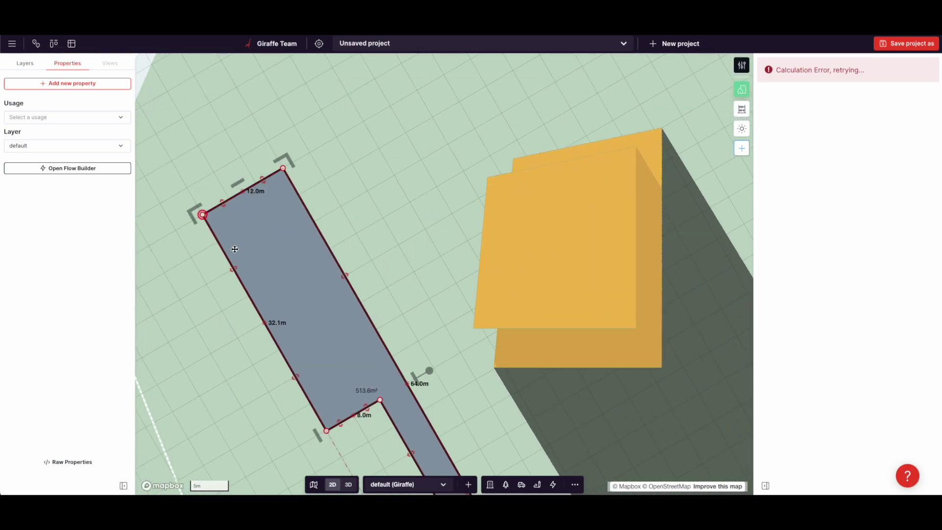
{"action": "left_click_drag", "start_coordinate": [339, 425], "coordinate": [327, 430]}
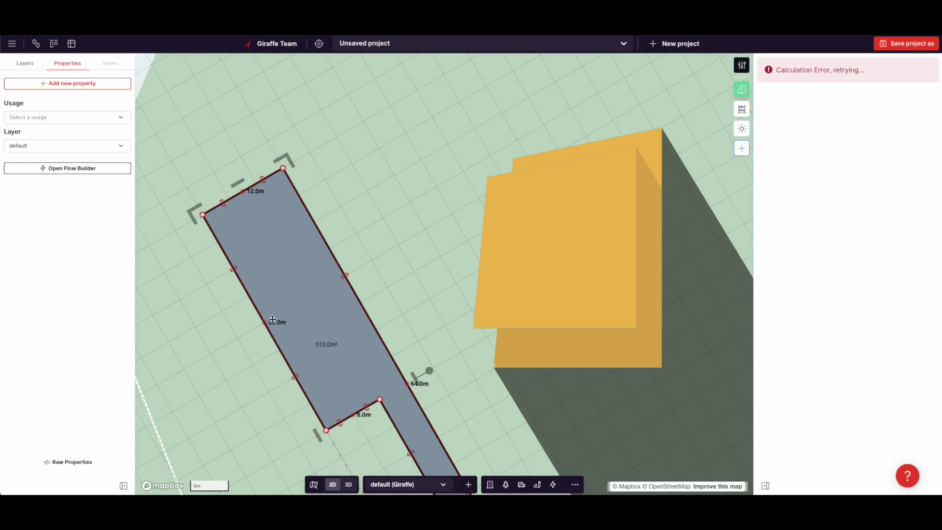
{"action": "scroll", "coordinate": [347, 291], "scroll_direction": "down", "scroll_amount": 3}
{"action": "left_click", "coordinate": [388, 263]}
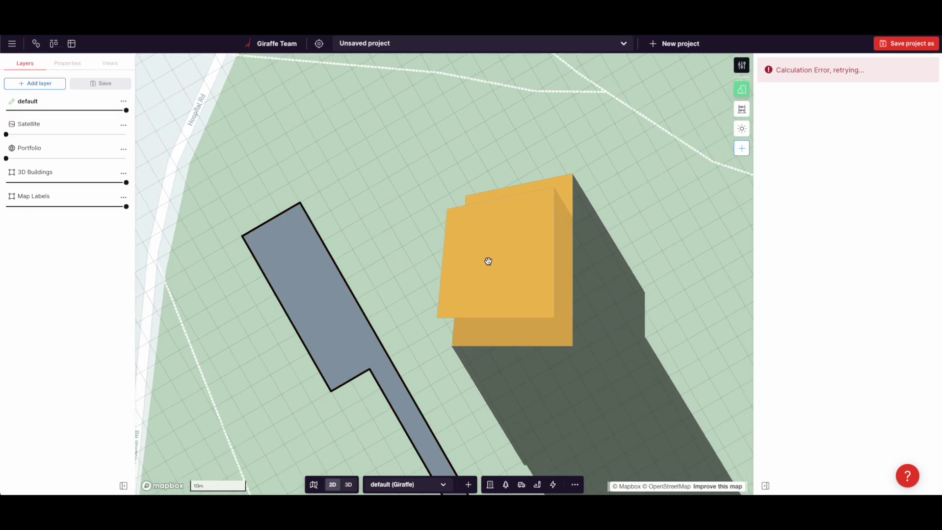
Step: Rotate both stacked building volumes 90° counterclockwise and move them closer to the grey shape
{"action": "left_click", "coordinate": [476, 242]}
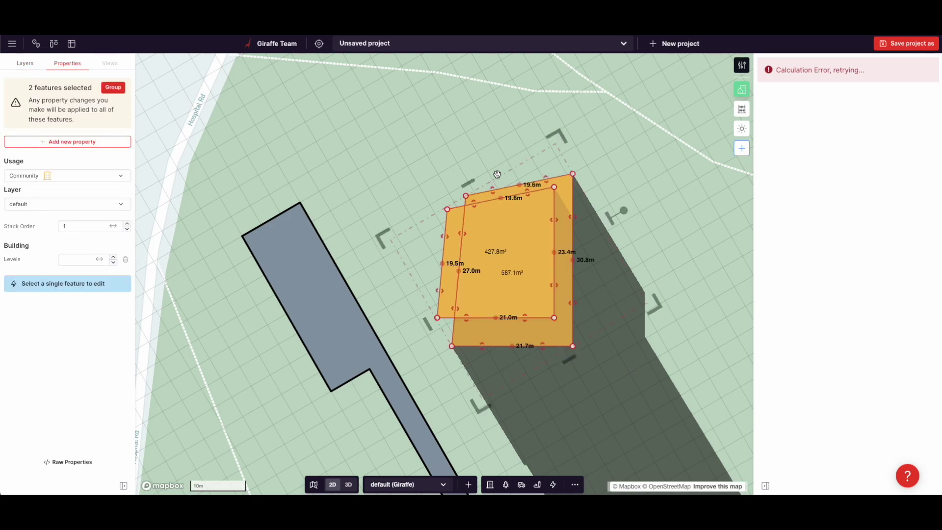
{"action": "left_click_drag", "start_coordinate": [623, 211], "coordinate": [458, 206]}
{"action": "left_click_drag", "start_coordinate": [488, 264], "coordinate": [443, 231]}
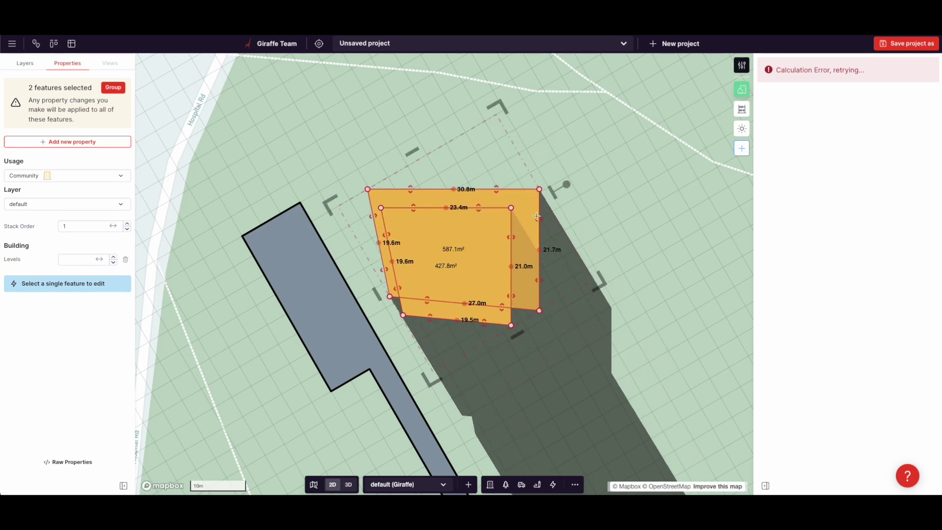
{"action": "scroll", "coordinate": [537, 217], "scroll_direction": "down", "scroll_amount": 2}
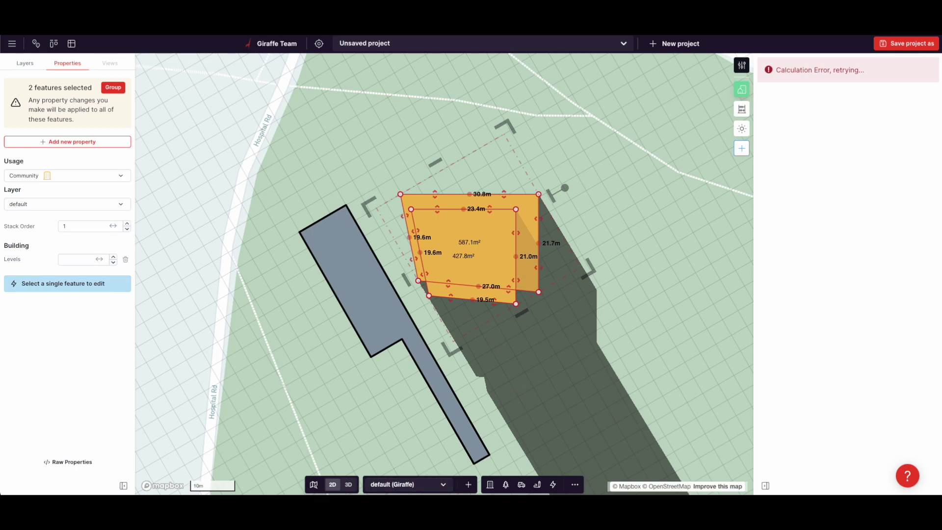
{"action": "left_click", "coordinate": [589, 346]}
Step: Assign the Landscape - simple usage to the stepped grey shape and deselect it
{"action": "scroll", "coordinate": [589, 345], "scroll_direction": "down", "scroll_amount": 2}
{"action": "left_click", "coordinate": [461, 337]}
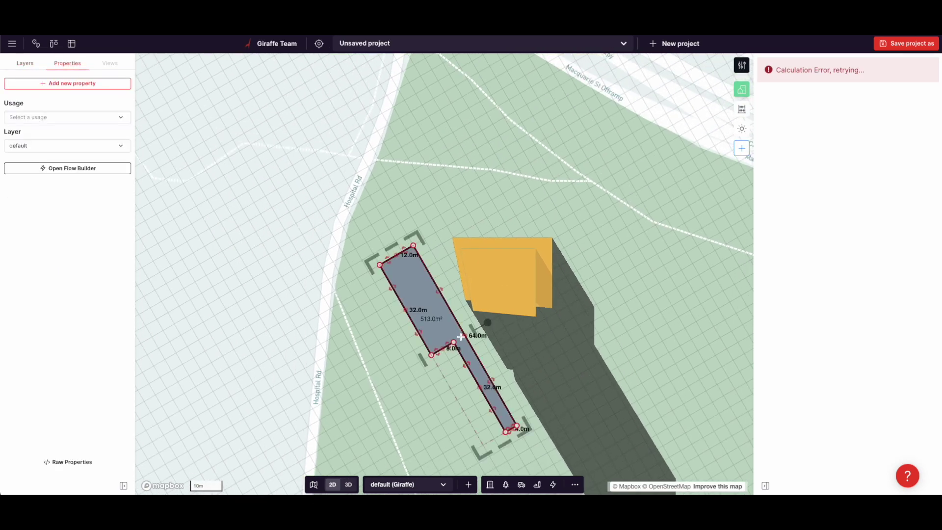
{"action": "left_click", "coordinate": [52, 119]}
{"action": "type", "text": "land"}
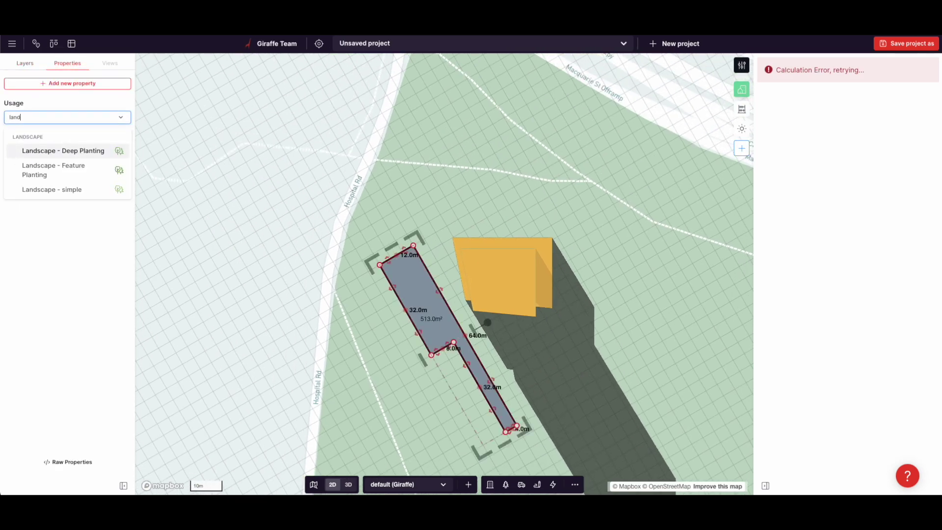
{"action": "left_click", "coordinate": [64, 189]}
{"action": "left_click", "coordinate": [338, 211]}
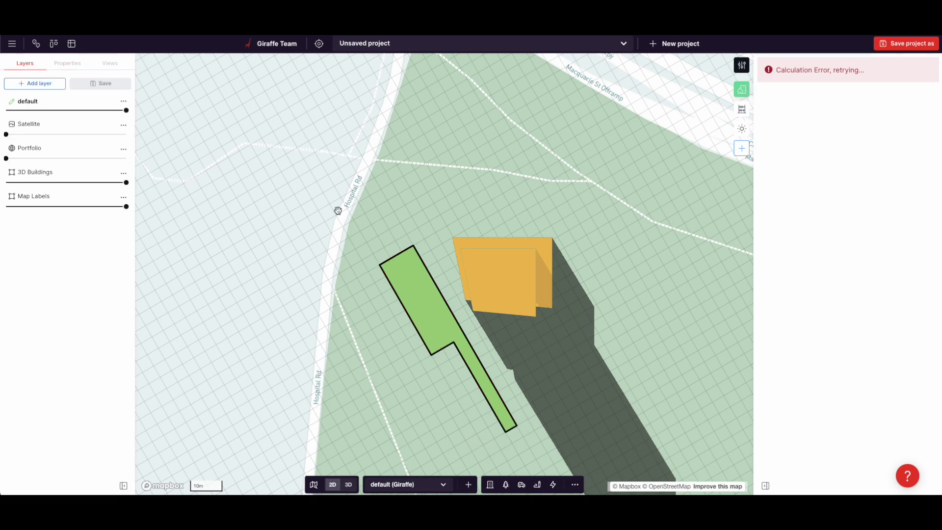